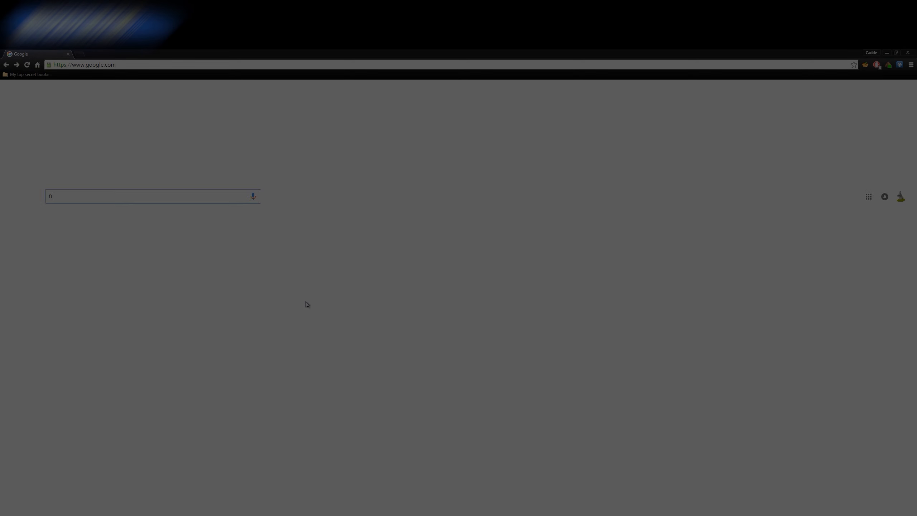
Search Google for notepad++.
text(ot)
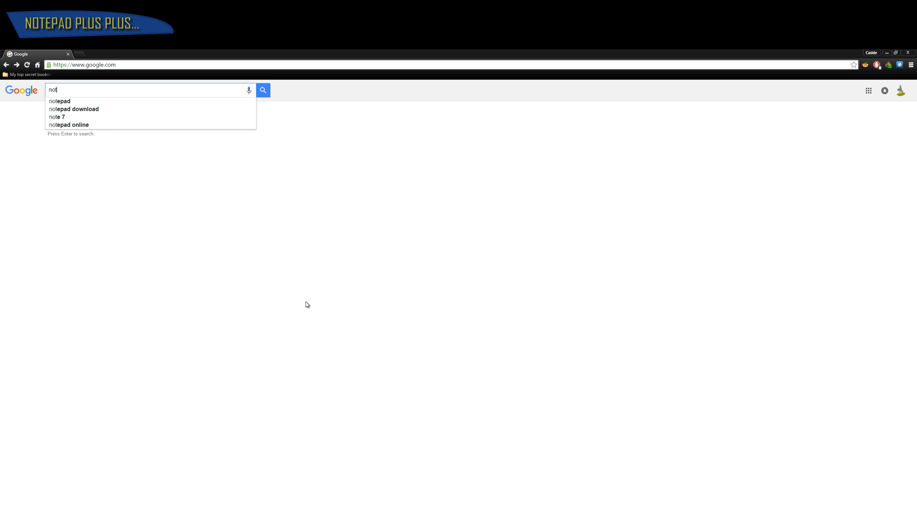
text(epad++)
key(Return)
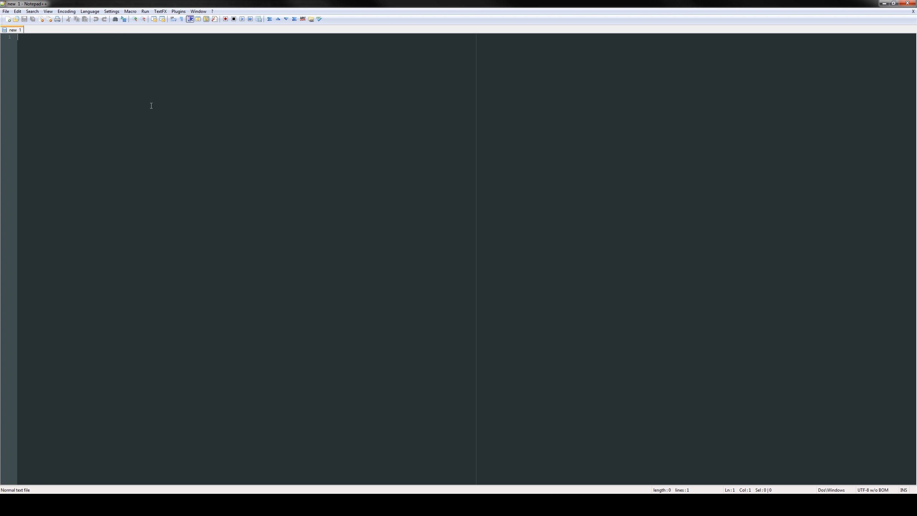
Check the default tab size in the Tab Settings of the preferences.
click(112, 11)
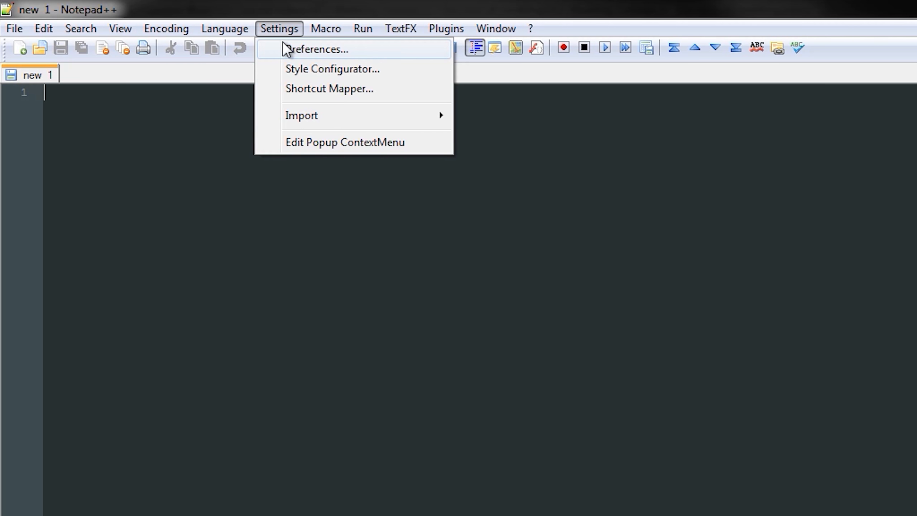
click(314, 50)
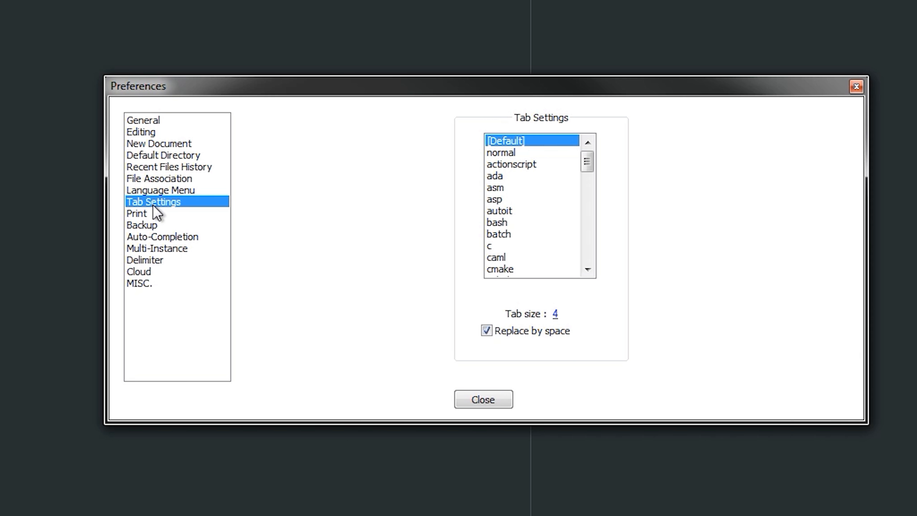
click(553, 316)
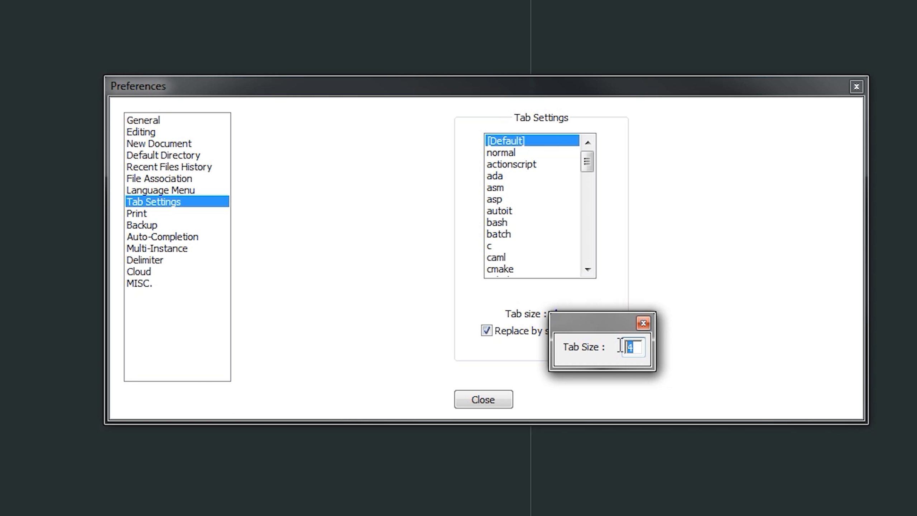
click(637, 326)
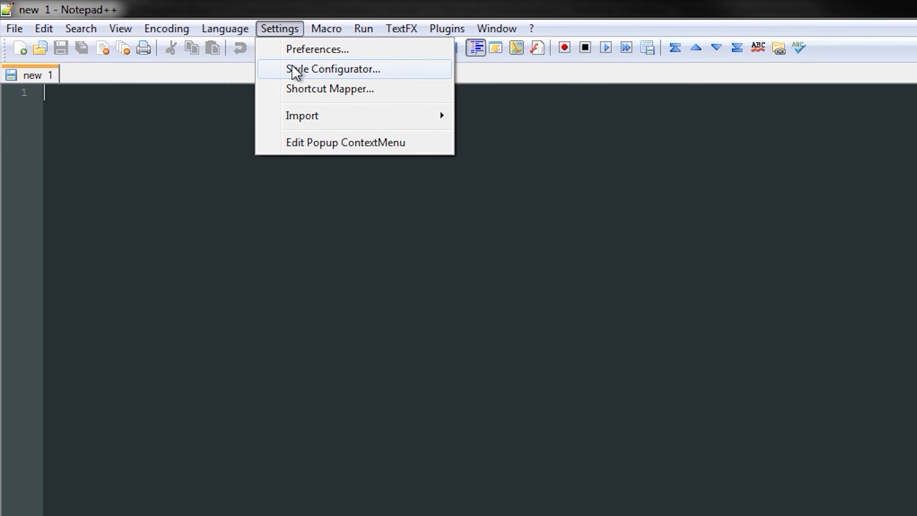
Preview the Default, Bespin, Black board, Choco, Deep Black, HotFudgeSundae and Mono Industrial themes in the Style Configurator.
click(289, 66)
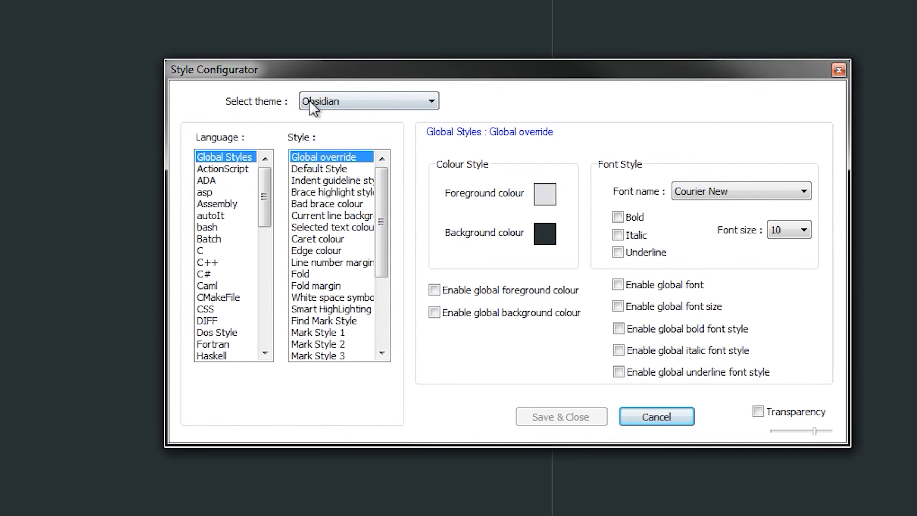
click(306, 96)
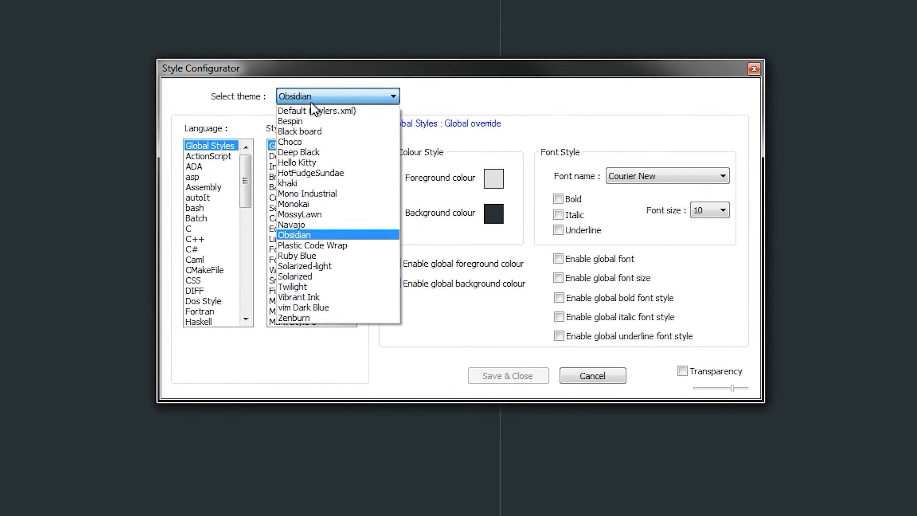
click(314, 111)
click(311, 97)
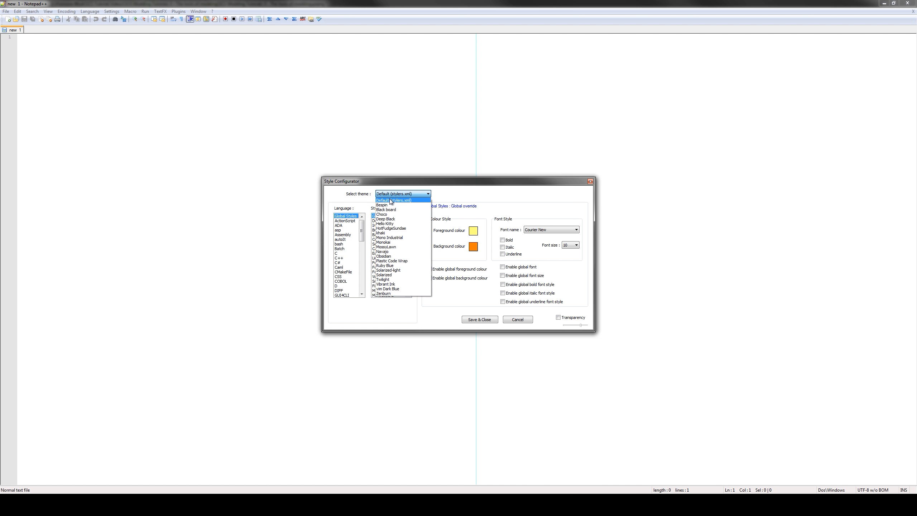
click(388, 205)
click(390, 194)
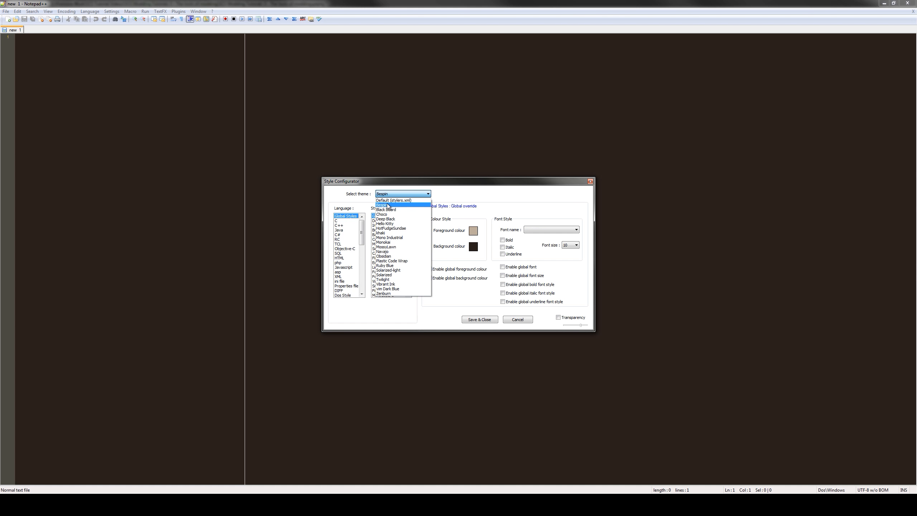
click(385, 210)
click(390, 194)
click(382, 214)
click(388, 195)
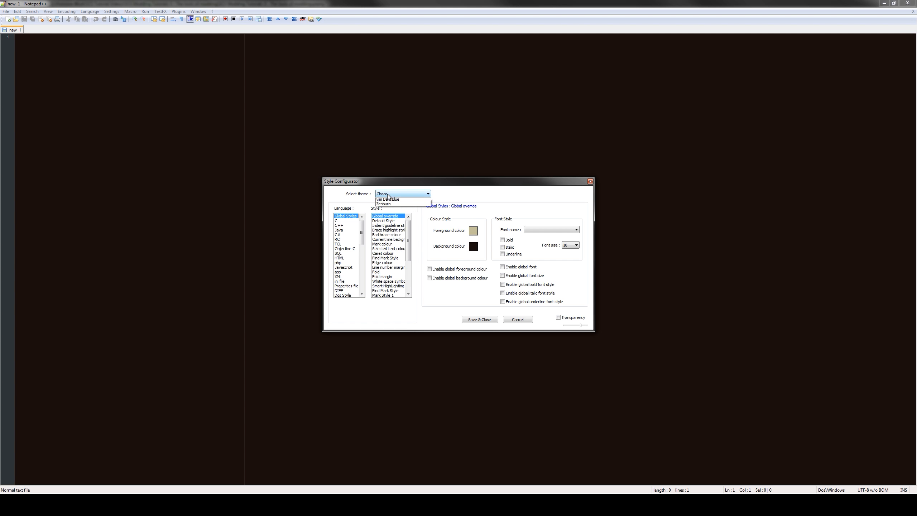
click(385, 219)
click(390, 194)
click(391, 228)
click(390, 194)
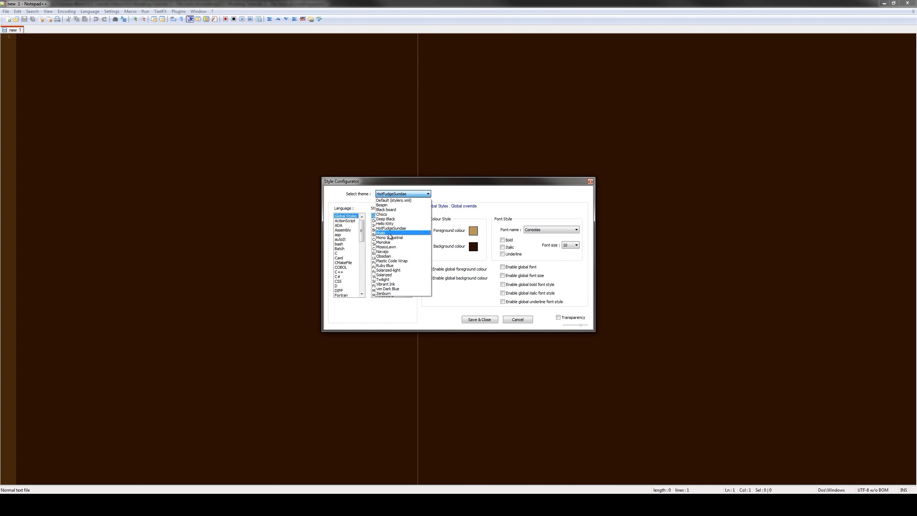
click(389, 238)
Set the editor theme to Obsidian and save the style settings.
click(390, 193)
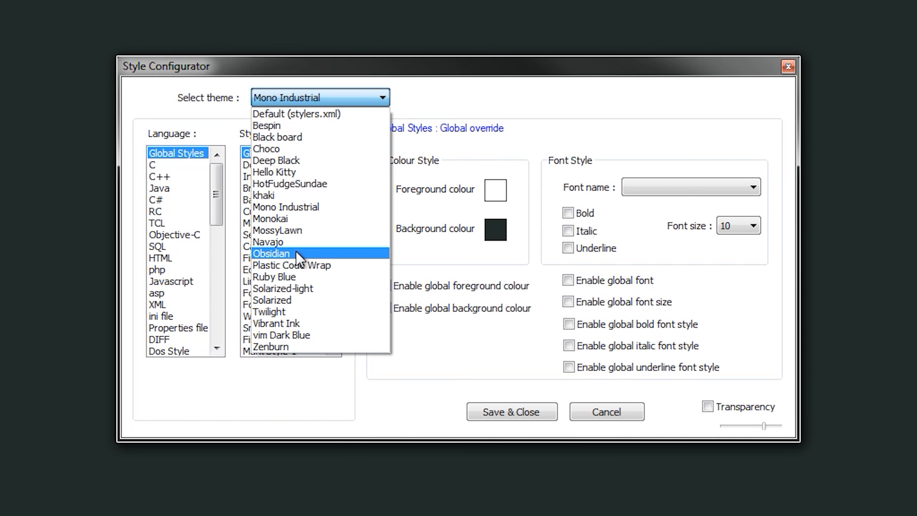
click(296, 254)
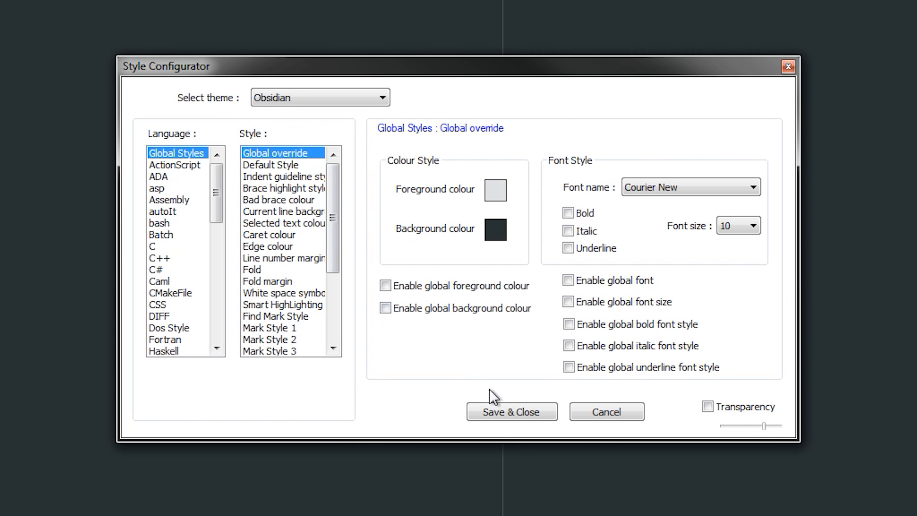
click(511, 410)
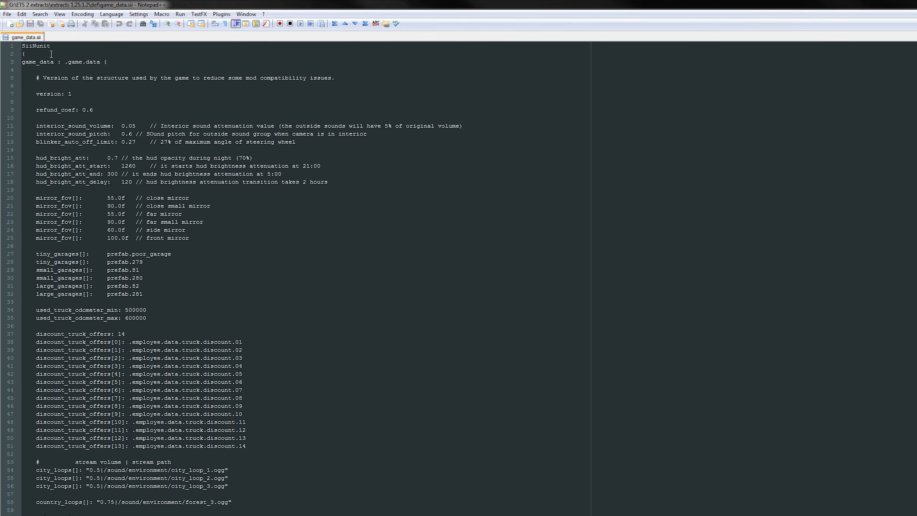
Set the syntax highlighting language of game_data.sii to C#.
click(112, 14)
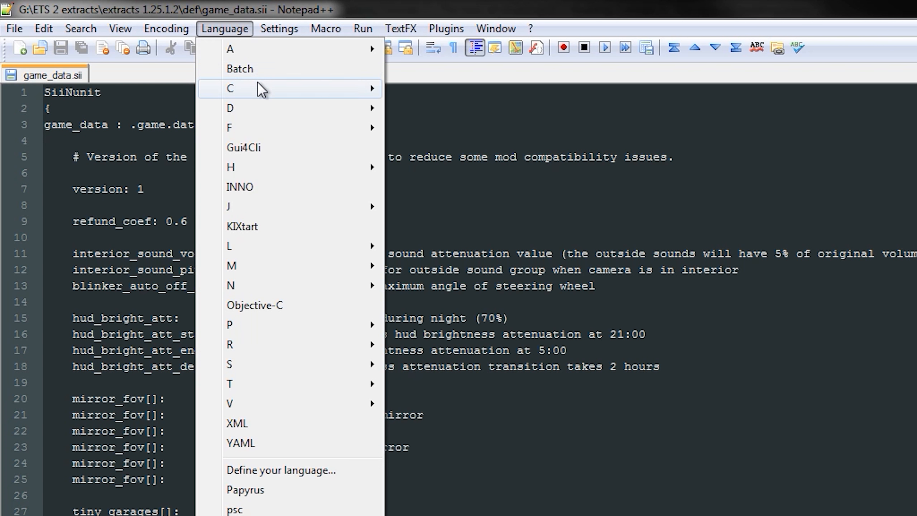
mouse_move(262, 90)
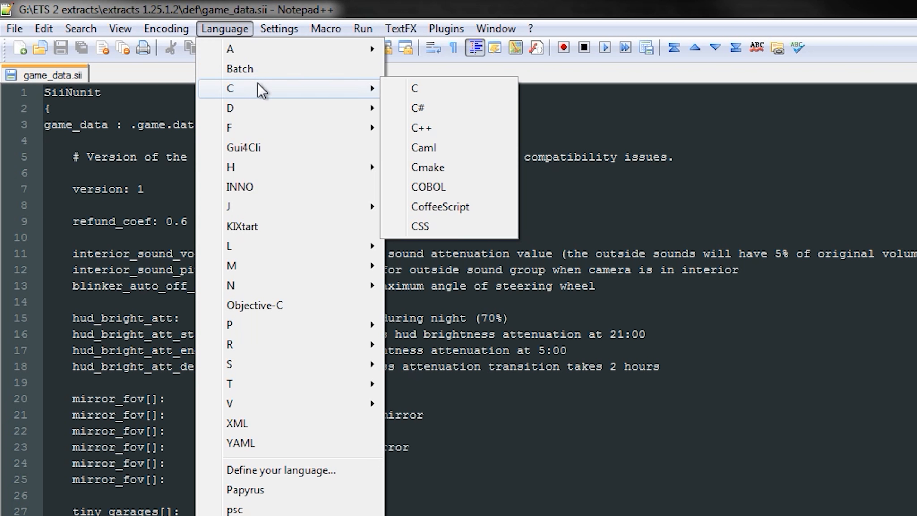
click(419, 109)
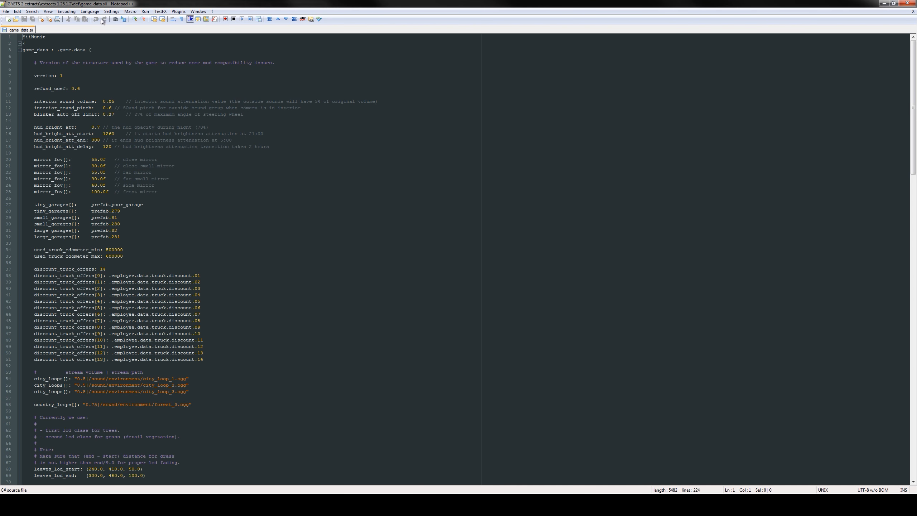
Enter sii as the user extension for the C# language in the Style Configurator.
click(111, 12)
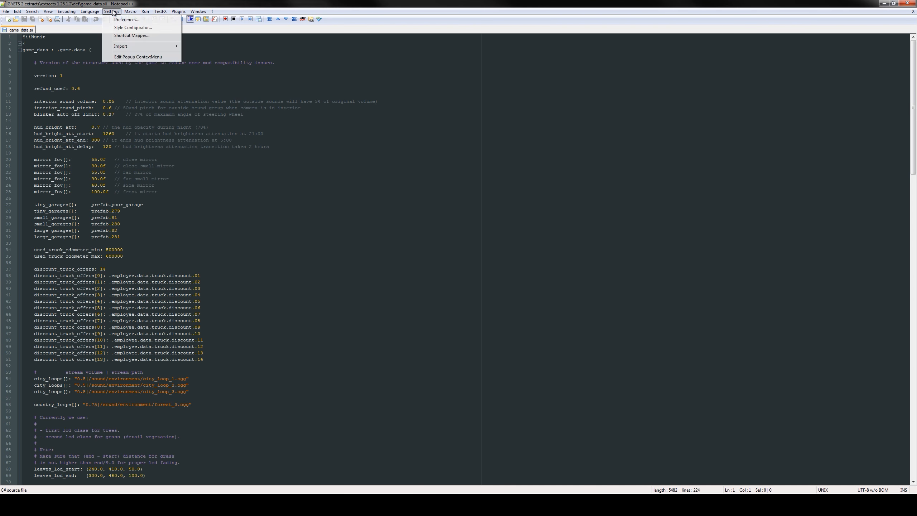
click(306, 69)
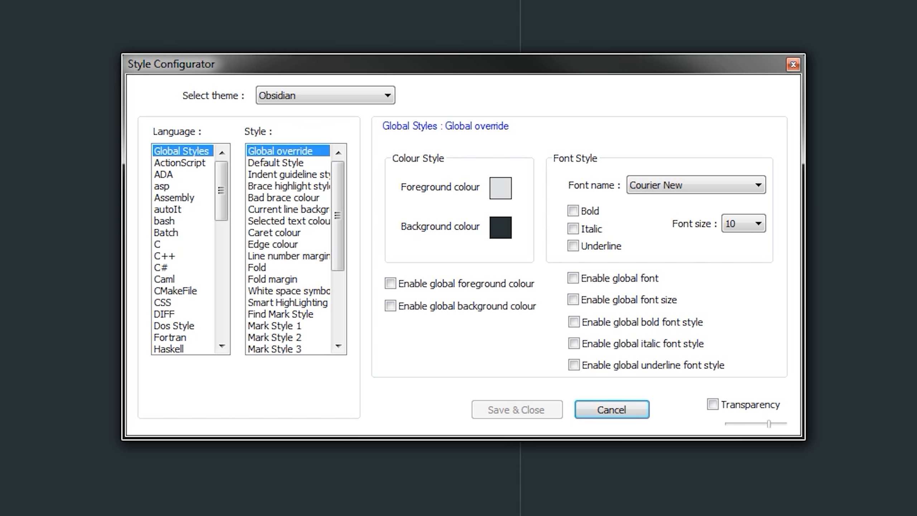
click(163, 268)
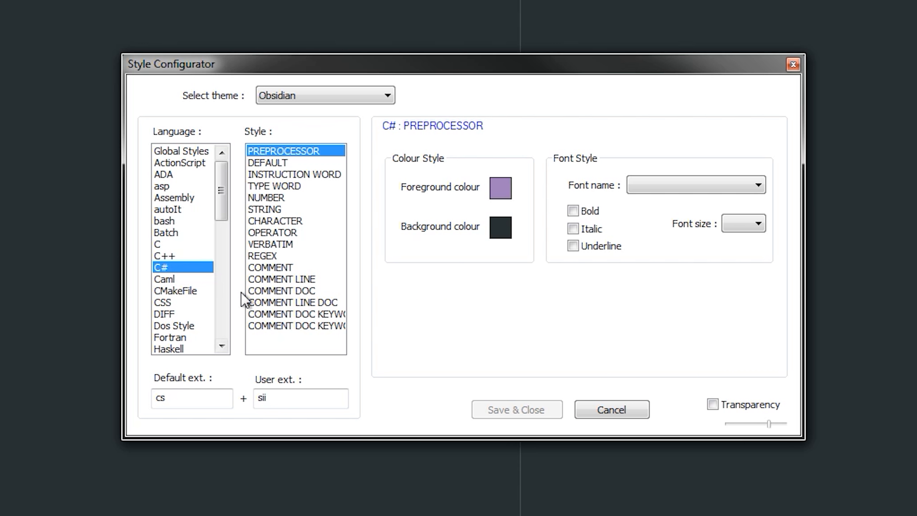
click(281, 395)
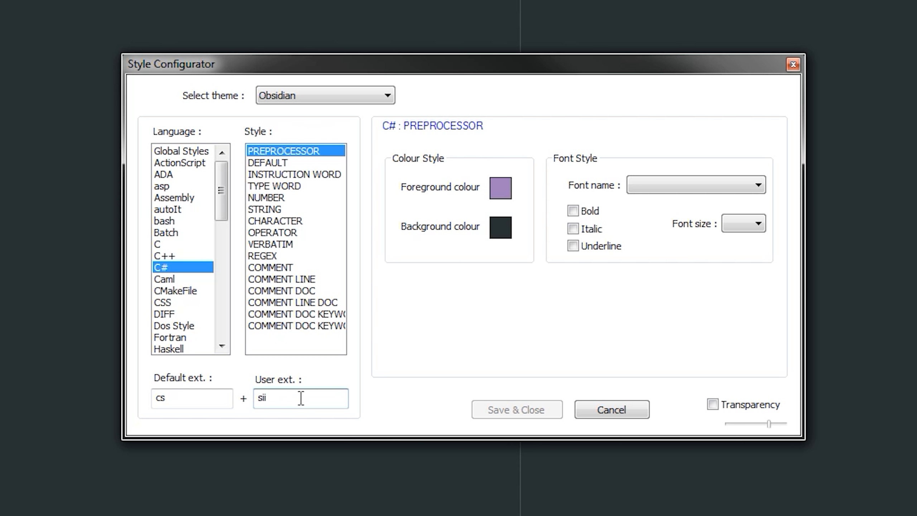
drag(303, 395, 232, 403)
click(285, 400)
key(BackSpace)
key(BackSpace)
key(BackSpace)
text(s)
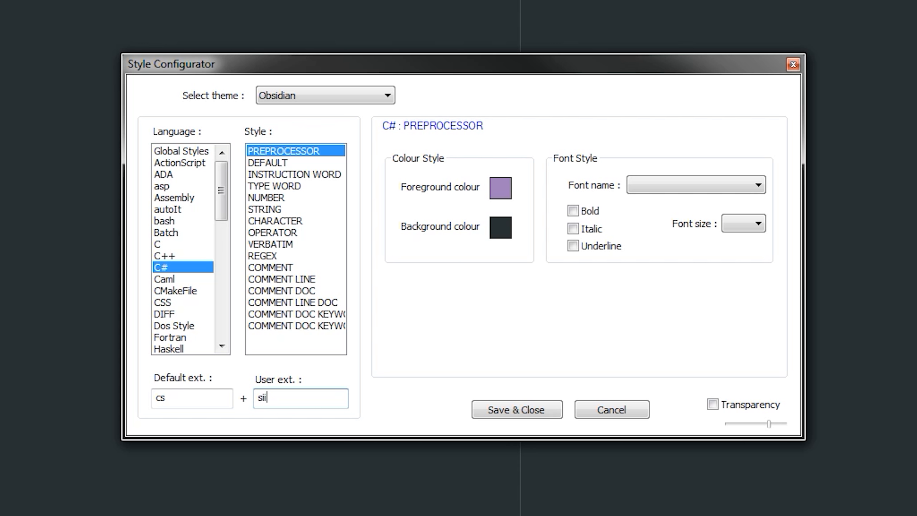
text(ii)
drag(301, 398, 260, 398)
key(BackSpace)
click(295, 396)
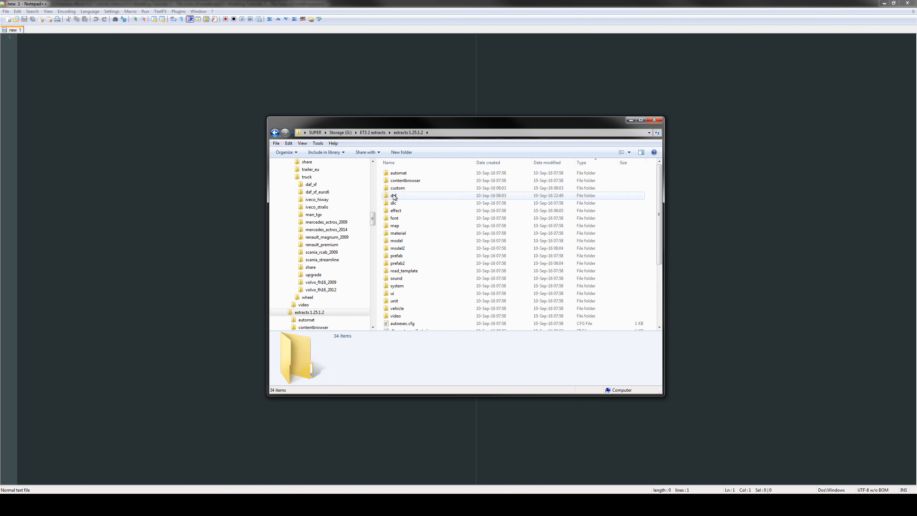
Open game_data.sii from the def folder and look through its syntax highlighting.
double_click(394, 195)
scroll(442, 286, down, 8)
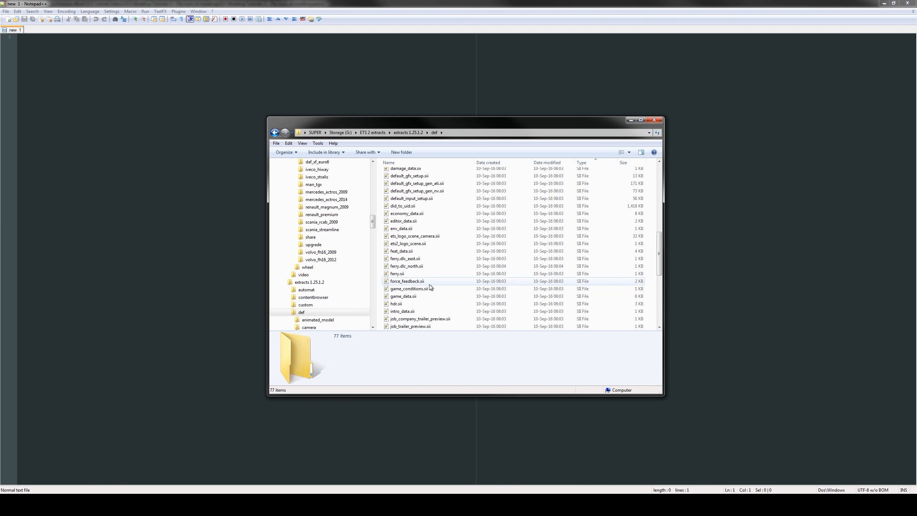
scroll(415, 271, down, 2)
click(402, 252)
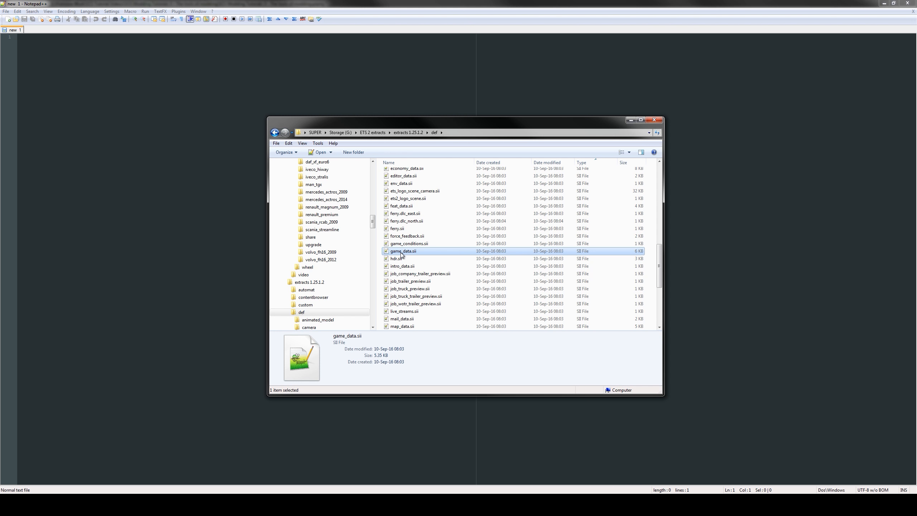
double_click(402, 253)
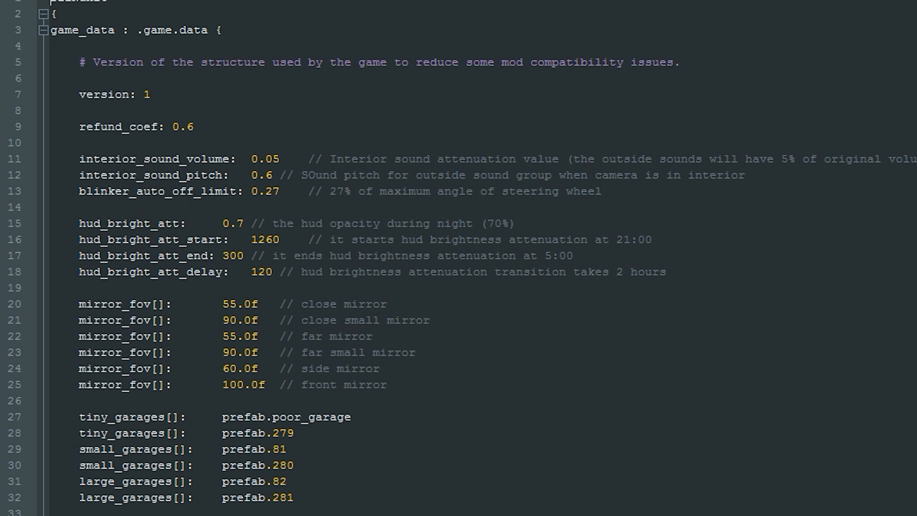
scroll(458, 258, down, 20)
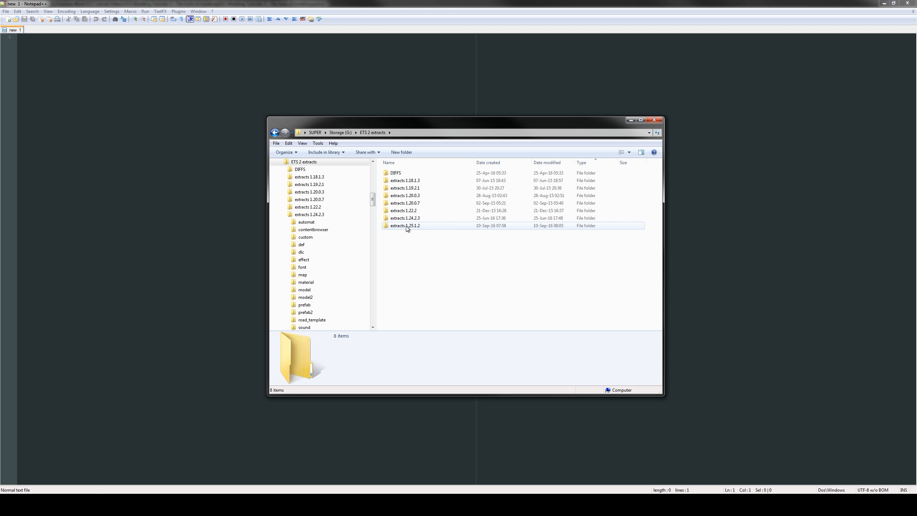
Go into the def folder of extracts 1.25.1.2 and open game_data.sii again.
double_click(405, 226)
double_click(392, 196)
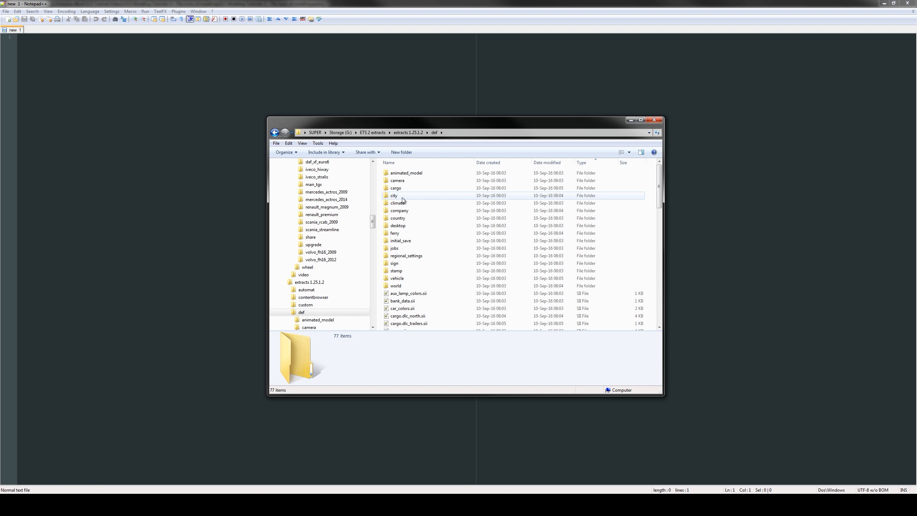
scroll(437, 285, down, 9)
double_click(403, 318)
Highlight the SiiNunit header on line 1 and the opening brace on line 2.
drag(23, 37, 43, 37)
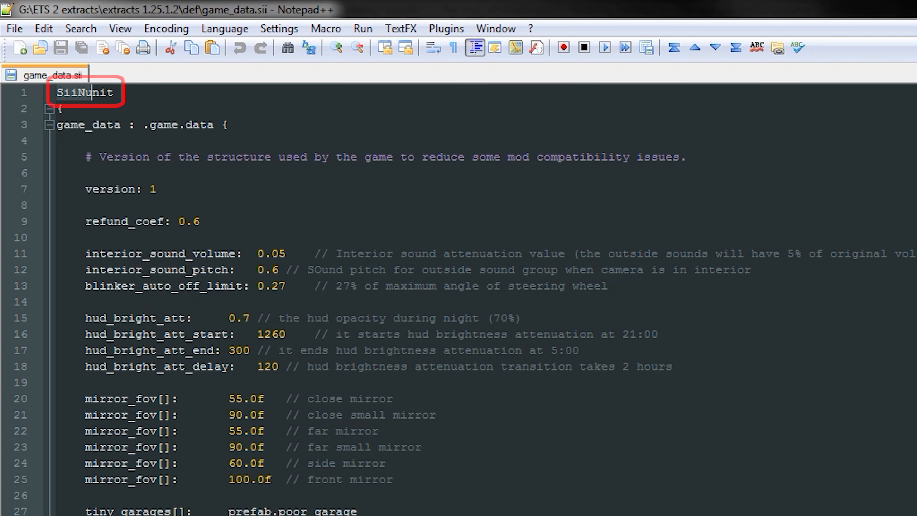
drag(107, 92, 114, 92)
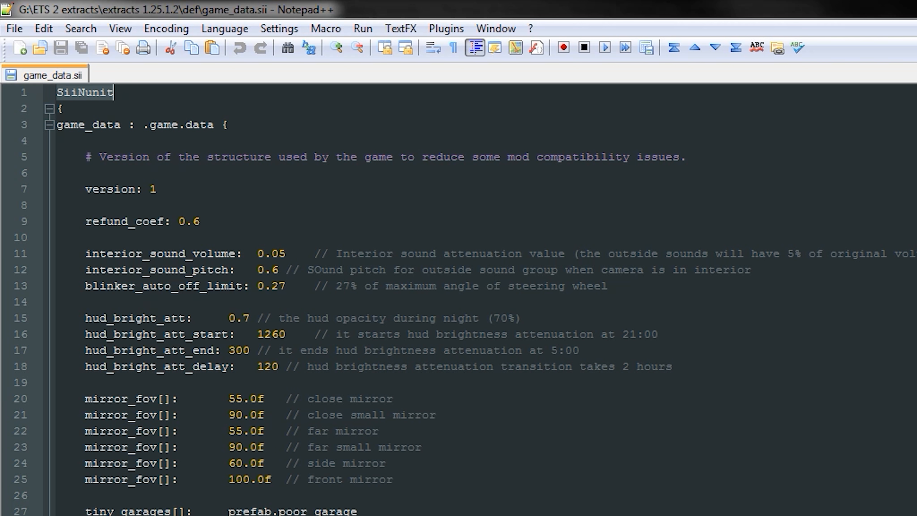
key(Down)
key(Left)
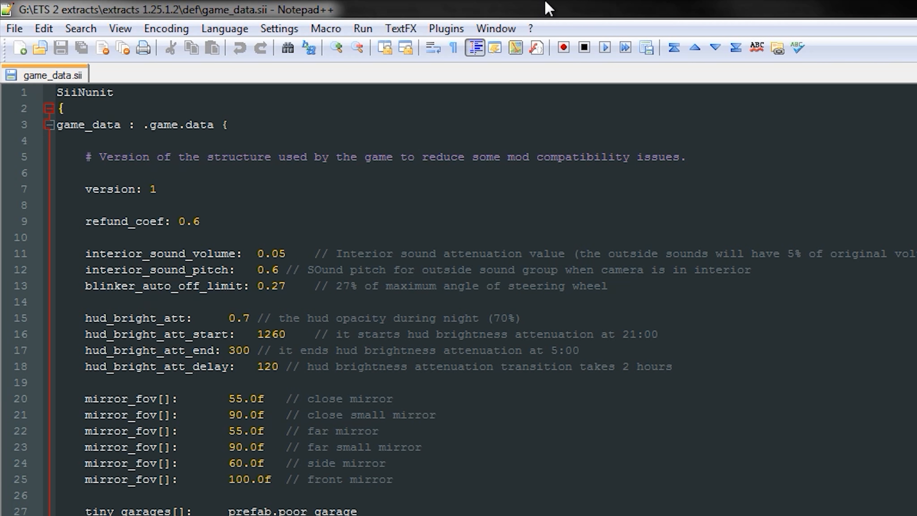
key(shift+Right)
key(Left)
Collapse the game_data block, the truck_discount_offer blocks 01 to 14 and the core_interior_glass_config block.
click(49, 125)
click(50, 157)
click(49, 189)
click(49, 221)
click(49, 253)
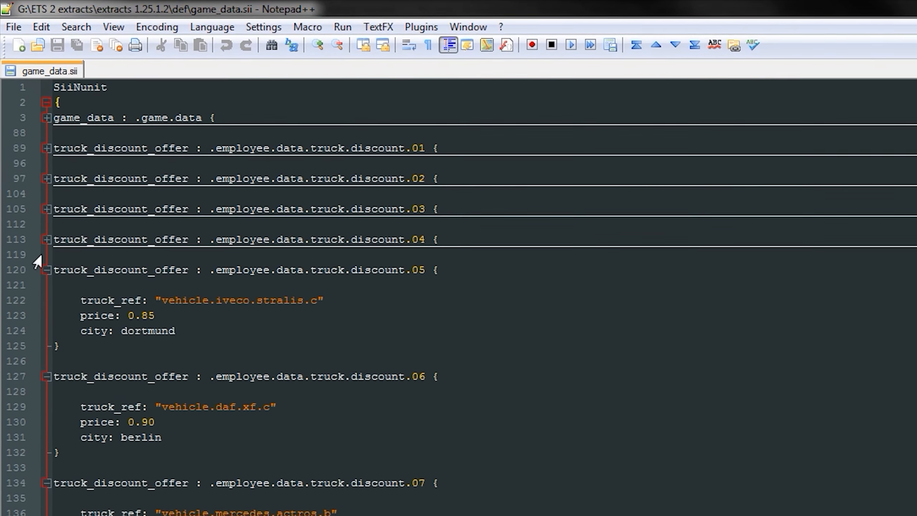
click(49, 286)
click(49, 317)
click(49, 350)
click(49, 382)
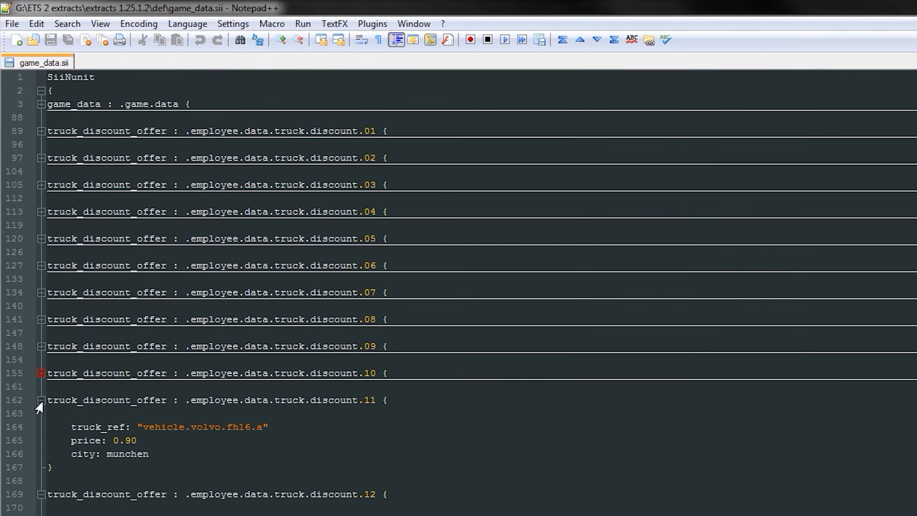
click(41, 400)
click(41, 426)
click(41, 453)
click(41, 480)
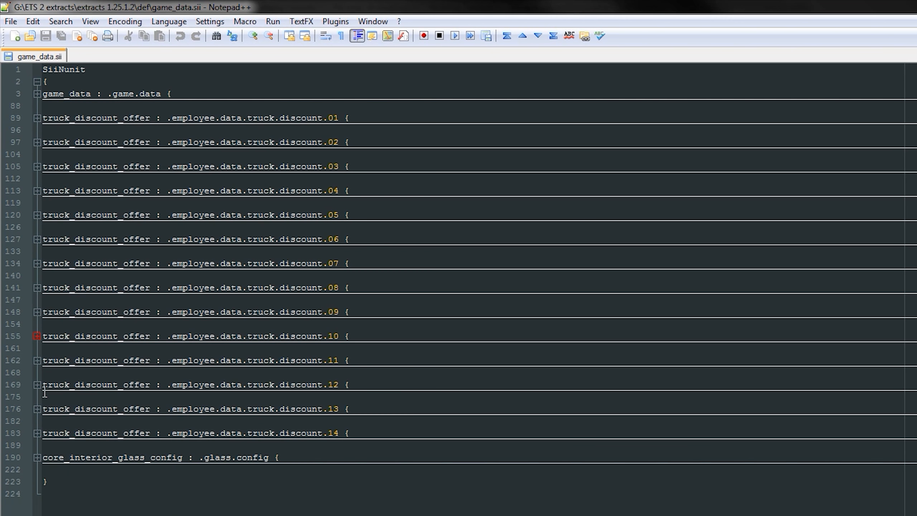
Highlight the outer brace pair on lines 2 and 223 and all the collapsed blocks from game_data to core_interior_glass_config.
click(52, 81)
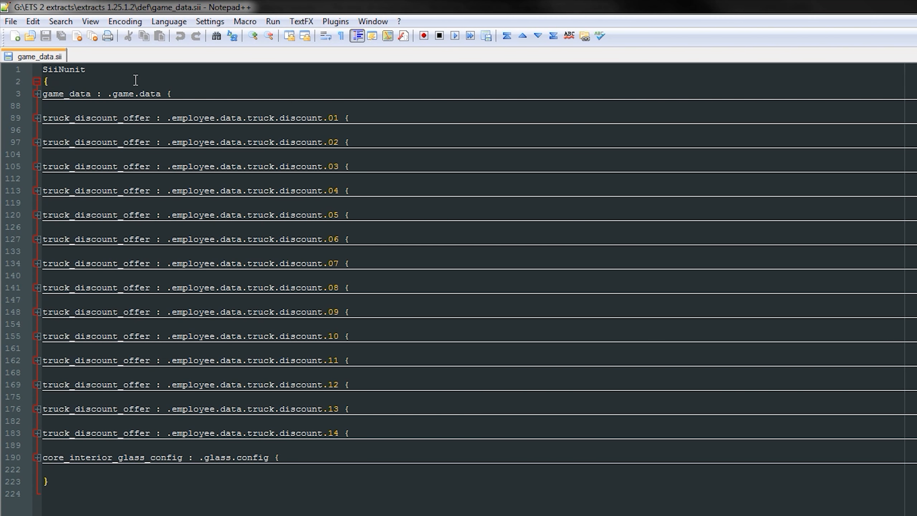
double_click(135, 80)
click(48, 484)
key(shift+Left)
key(ctrl+c)
key(Down)
drag(278, 457, 47, 94)
click(59, 118)
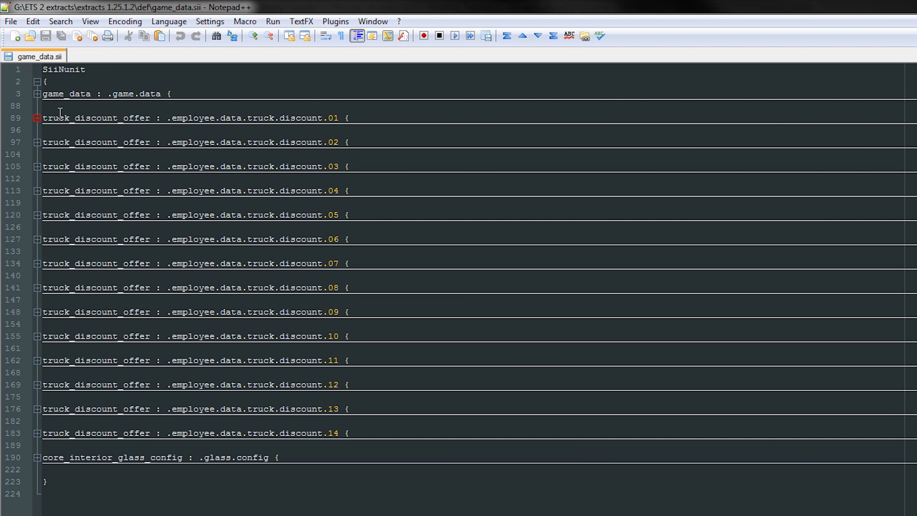
Expand the truck_discount_offer blocks 01 and 02 to view their contents, and collapse block 02 again.
click(36, 95)
click(36, 94)
click(36, 118)
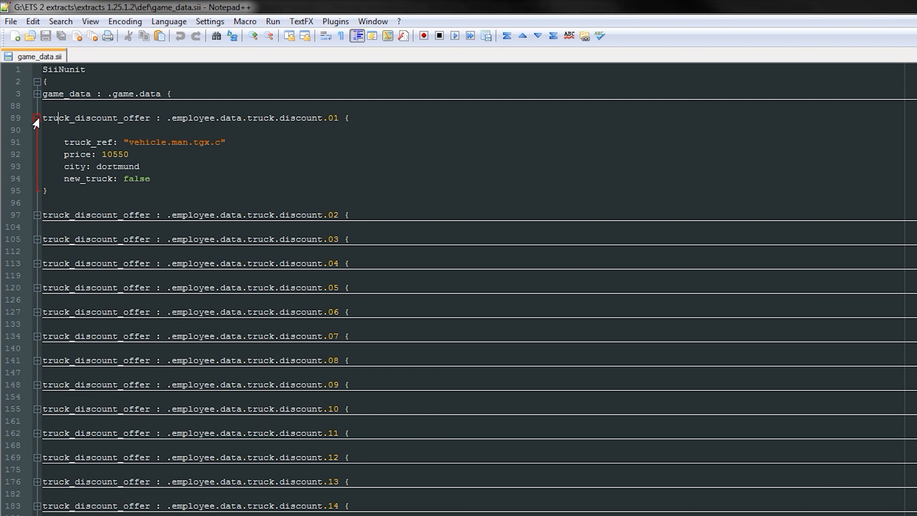
click(36, 215)
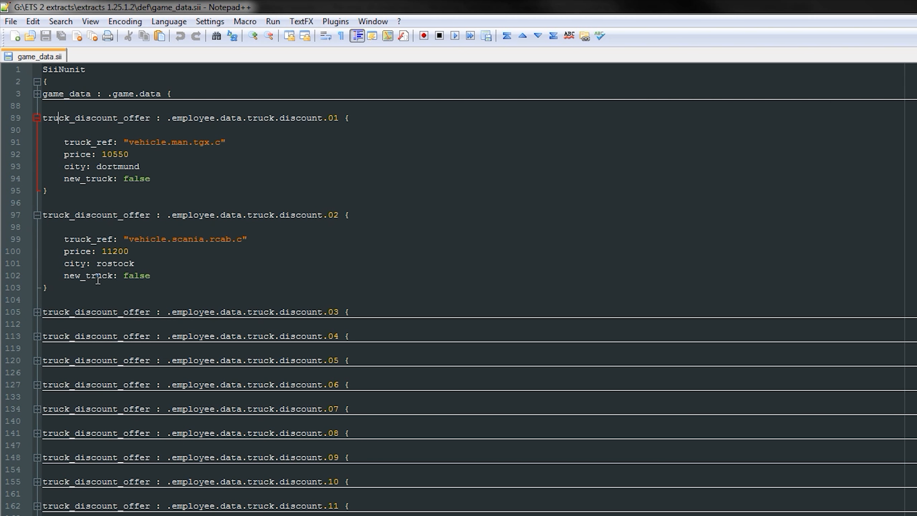
click(37, 215)
Highlight the truck_discount_offer 01 block and its brace pair on lines 89 and 95, and collapse the block.
drag(52, 191, 17, 120)
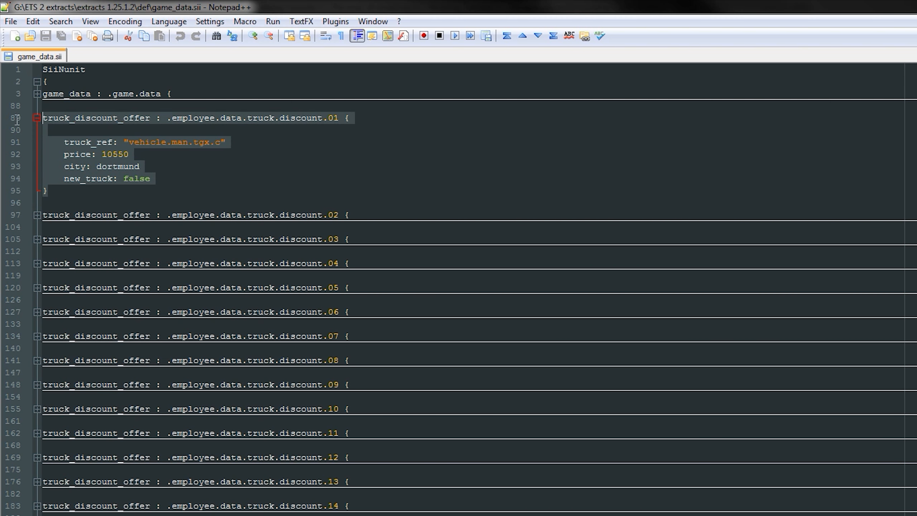
click(54, 200)
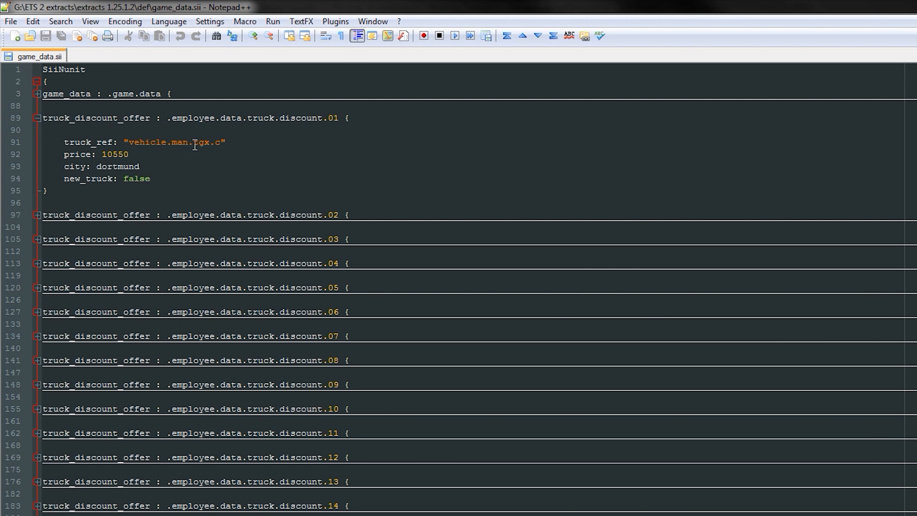
click(352, 119)
click(48, 190)
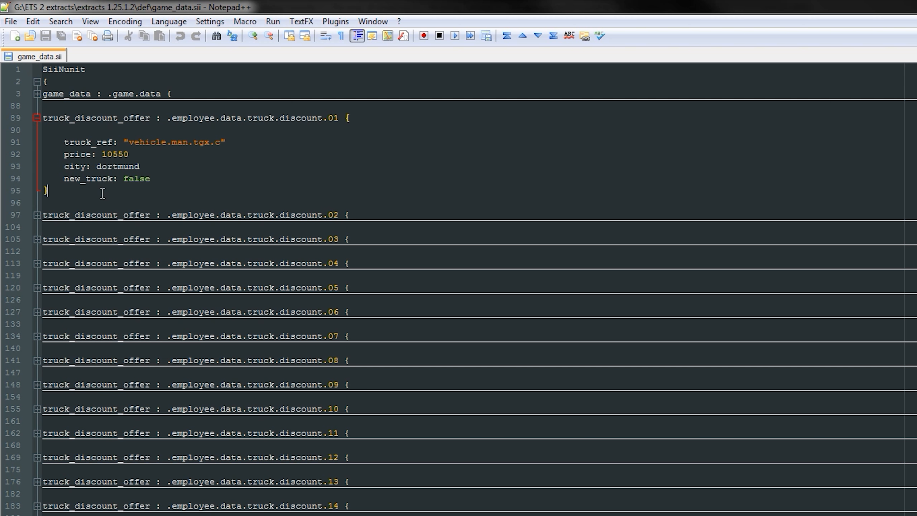
click(36, 118)
Expand the game_data block and highlight the indentation before the comment on line 5.
click(37, 94)
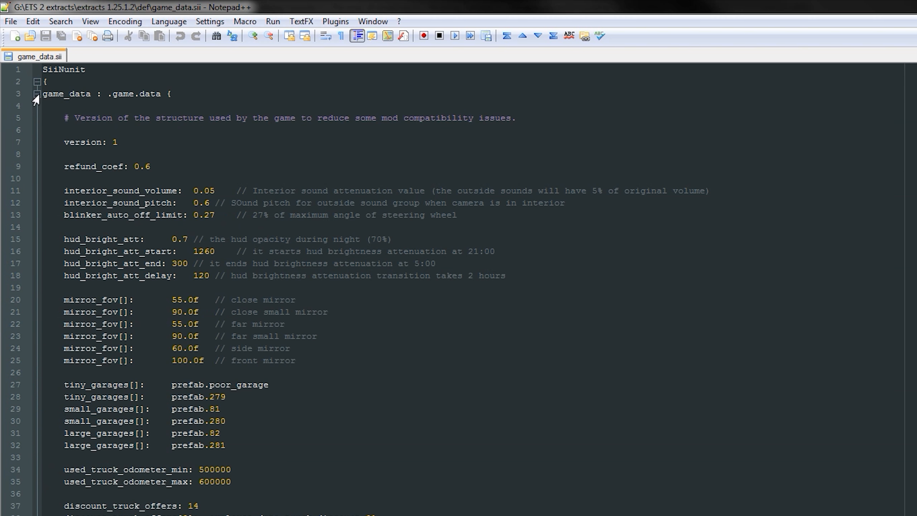
click(50, 115)
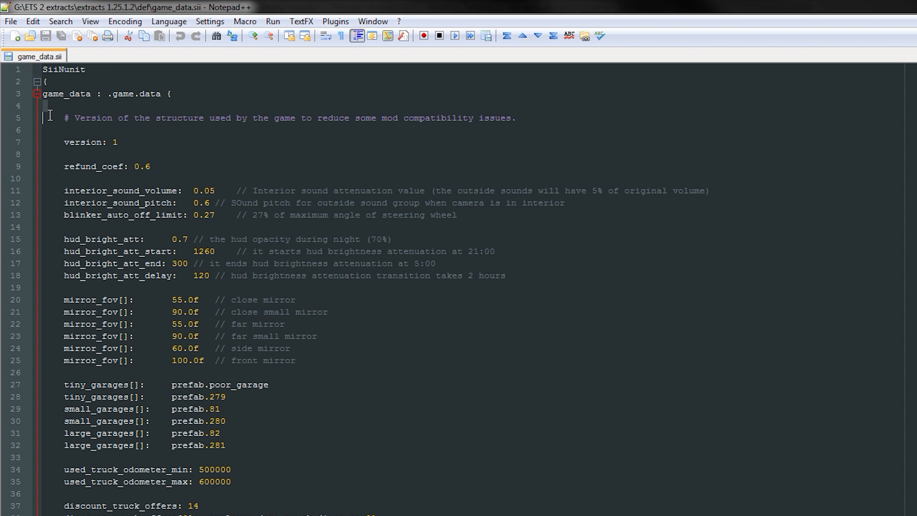
click(51, 117)
drag(62, 119, 52, 120)
click(61, 144)
click(57, 117)
Show all characters and highlight the tabs before the values of mirror_fov on line 20 and tiny_garages on line 27.
click(339, 37)
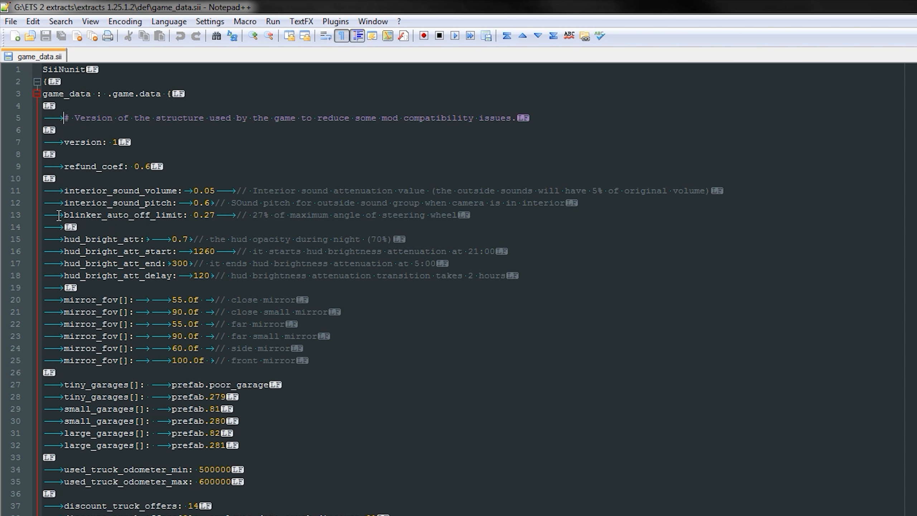
click(57, 225)
drag(134, 300, 164, 301)
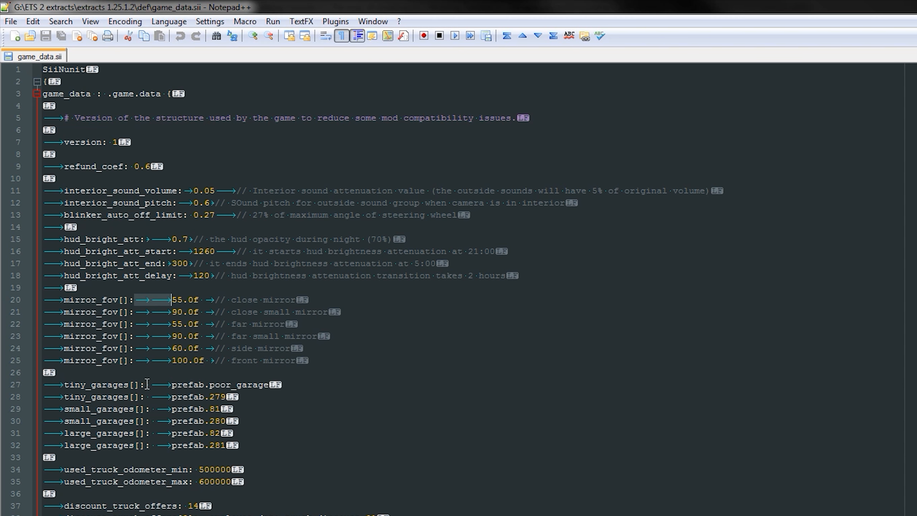
drag(151, 385, 165, 386)
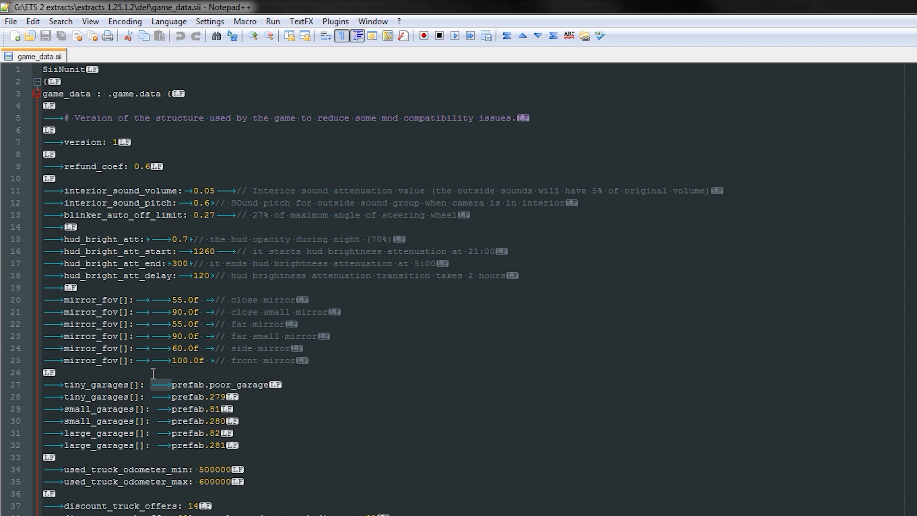
scroll(165, 386, down, 2)
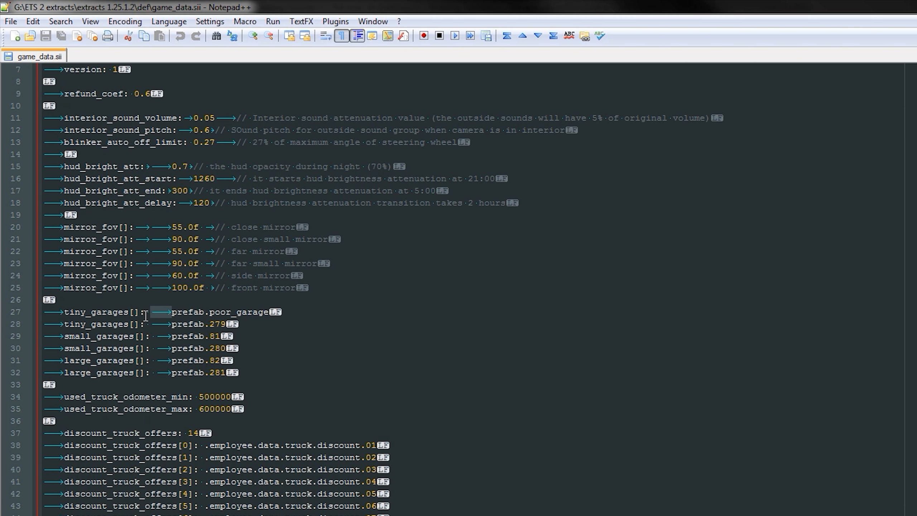
key(Left)
key(shift+Left)
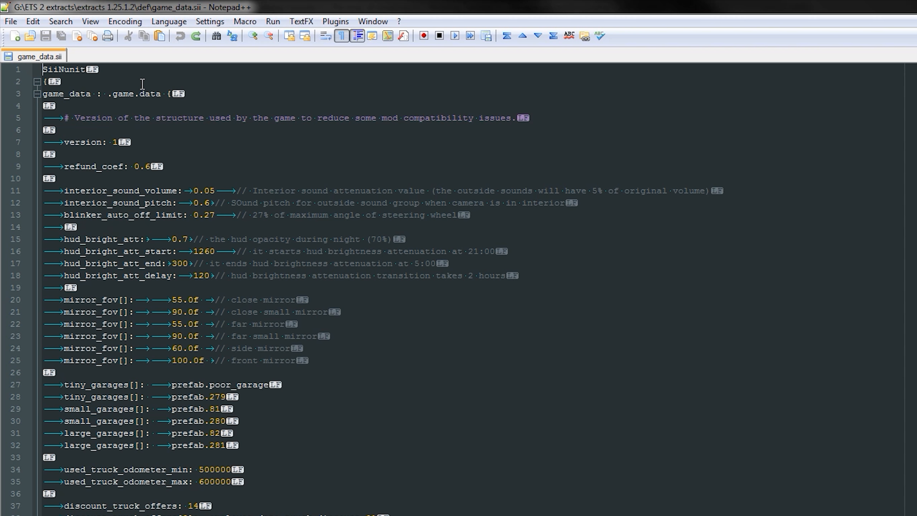
Insert an extra tab before the comment on the interior_sound_pitch line and delete it again.
click(211, 204)
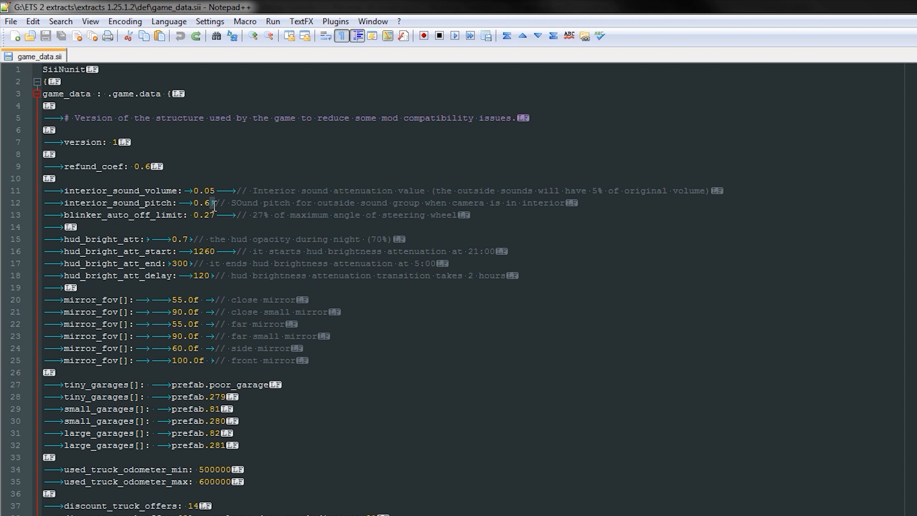
drag(211, 204, 216, 204)
click(222, 207)
key(Tab)
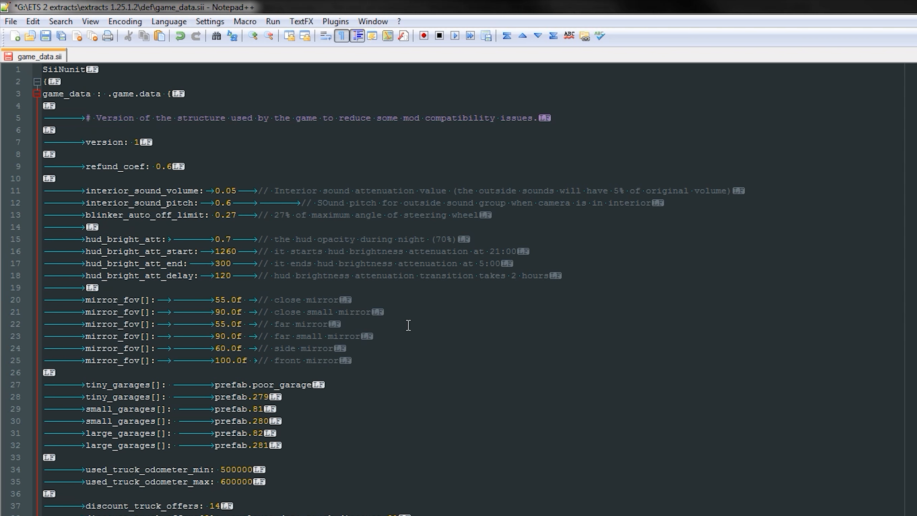
click(262, 203)
key(Delete)
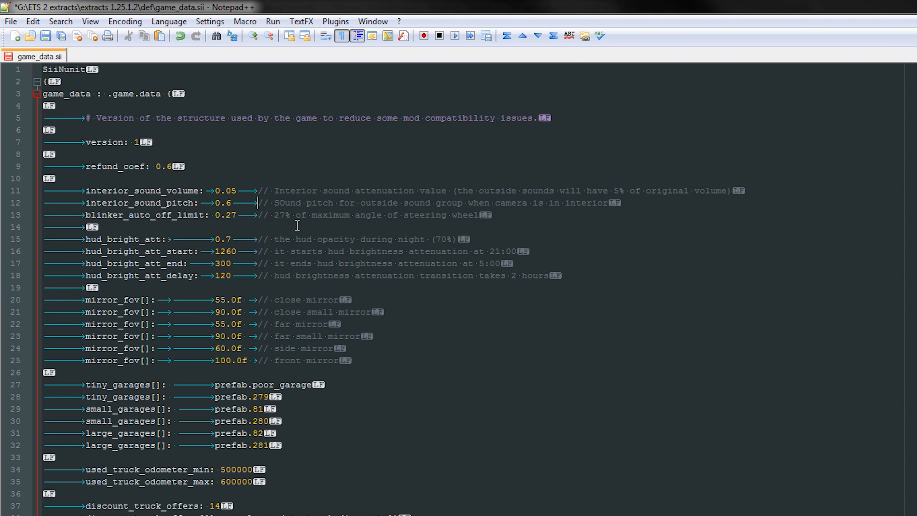
Highlight the indentation of line 12, toggle the display of all characters and highlight the contents of the game_data block.
drag(82, 203, 55, 200)
click(76, 203)
click(341, 35)
drag(51, 106, 404, 515)
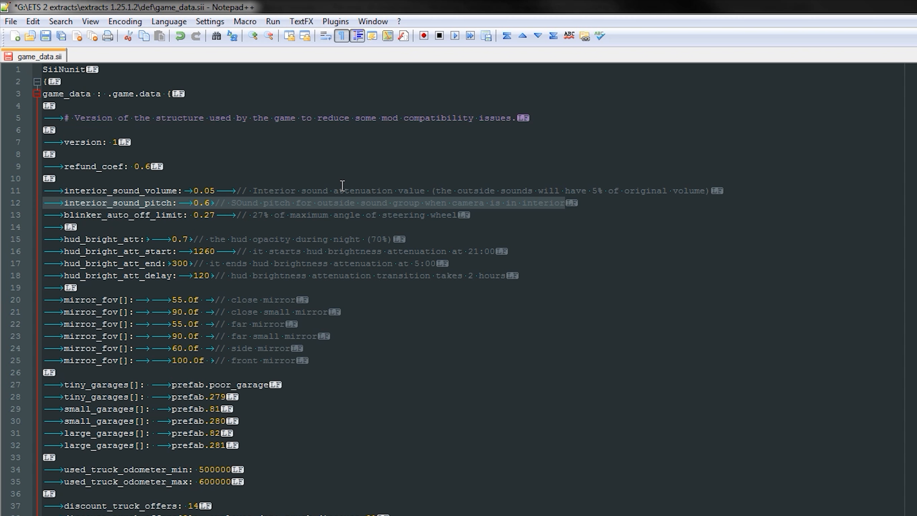
Replace the tabs before the comments on lines 11 to 13 with spaces.
key(ctrl+Right)
key(ctrl+Right)
key(ctrl+Right)
key(shift+Right)
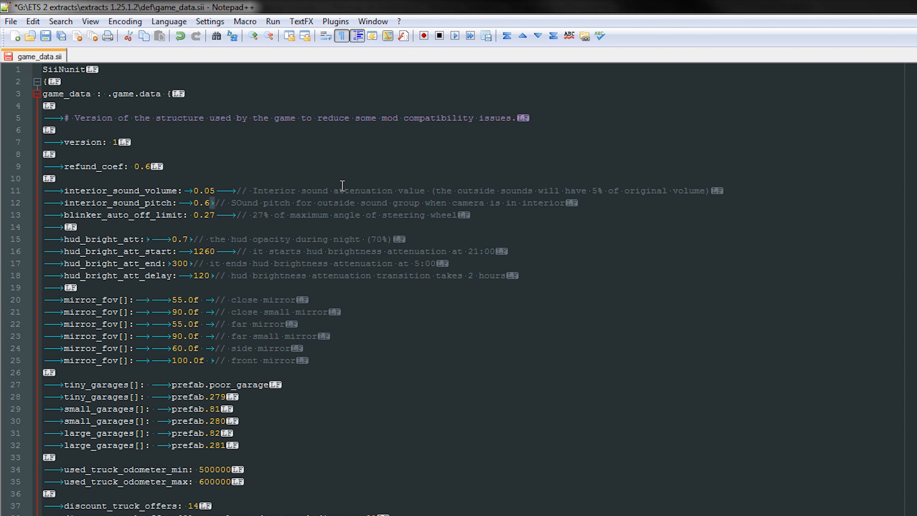
key(Up)
key(shift+Left)
key(Down)
key(Down)
key(shift+Left)
key(ctrl+Left)
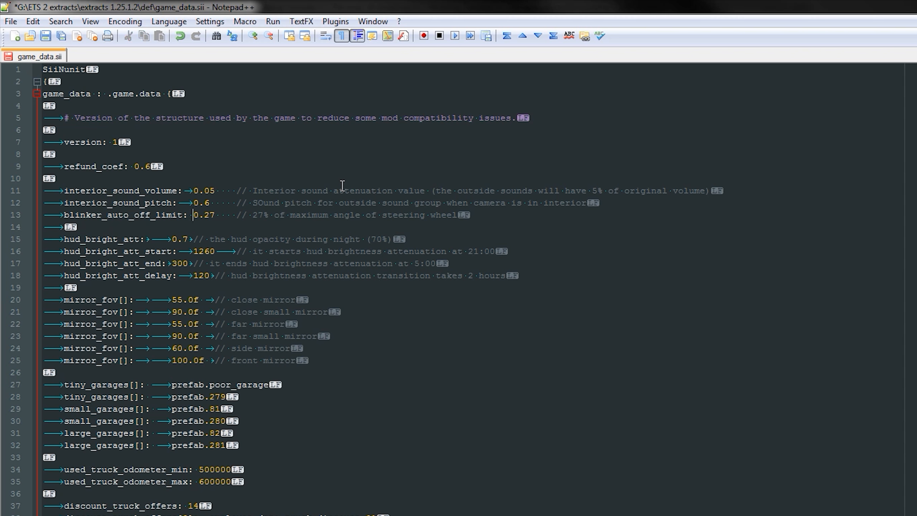
Replace the tabs before the values on lines 11 and 12 and the leading tabs on lines 11 to 13 with spaces.
key(Up)
key(shift+Left)
key(Up)
key(shift+Left)
key(Home)
key(shift+Left)
key(Down)
key(shift+Left)
key(Down)
key(shift+Left)
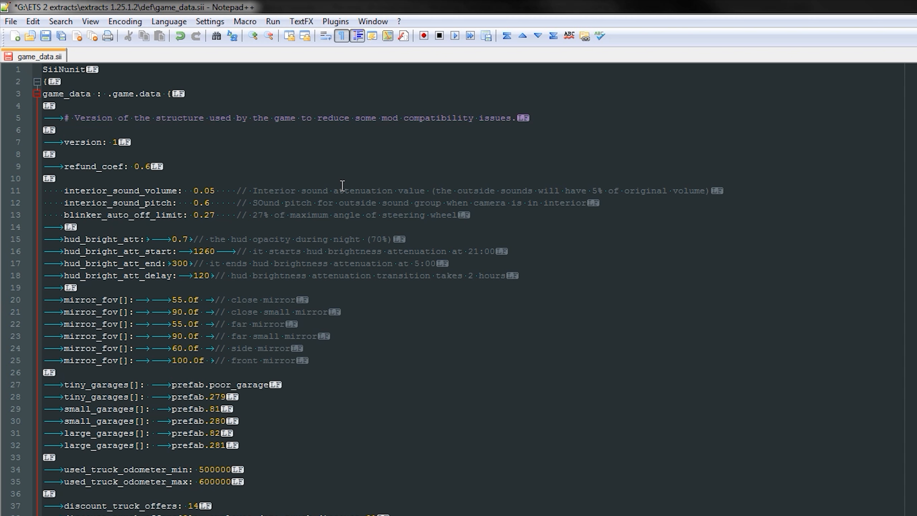
Set the default tab size to 8 in the preferences and toggle the display of all characters.
click(218, 22)
click(237, 38)
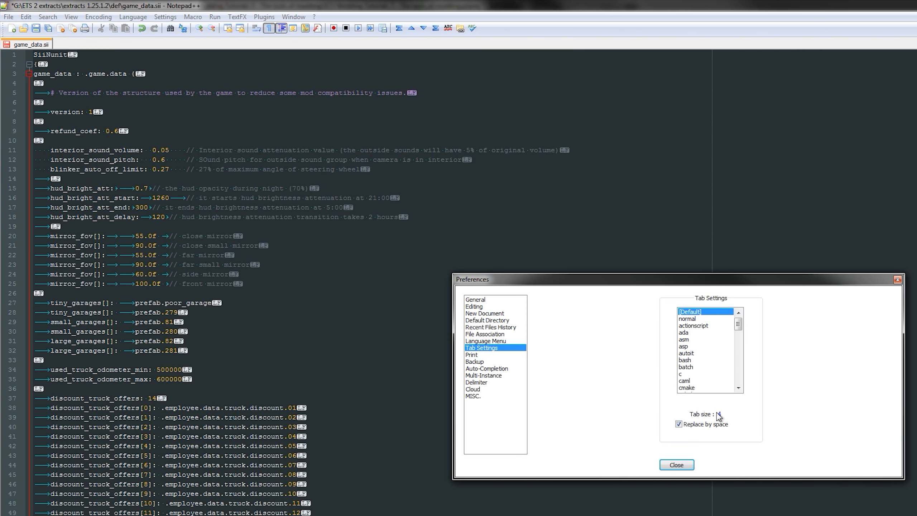
click(812, 467)
text(8)
key(Return)
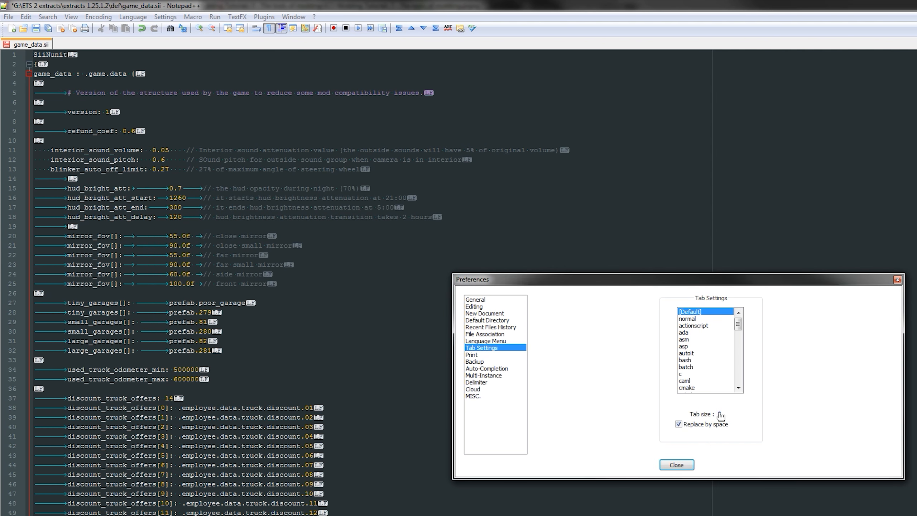
click(684, 465)
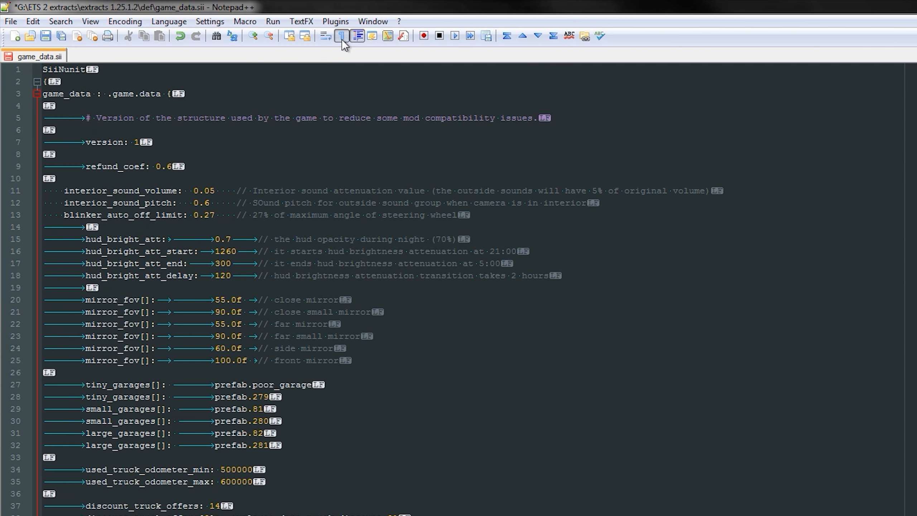
click(342, 37)
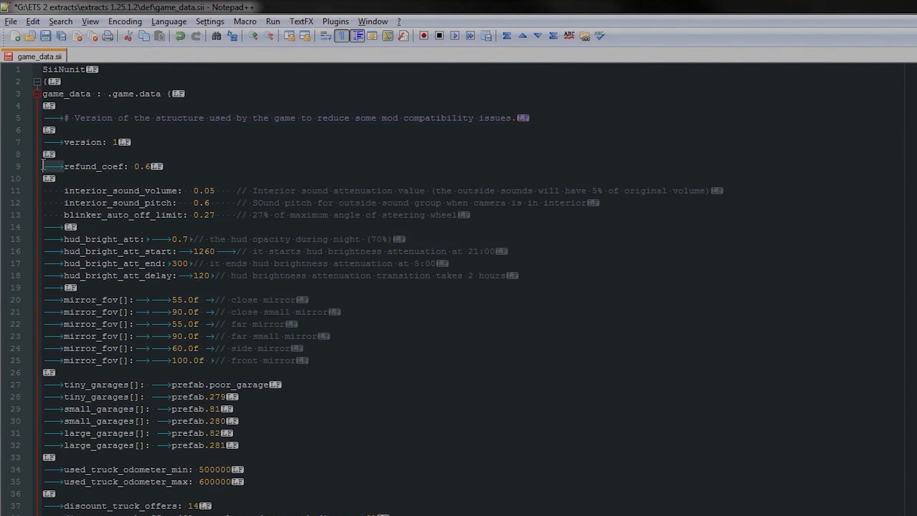
Replace every tab in the file with four spaces and close the Replace dialog.
click(55, 22)
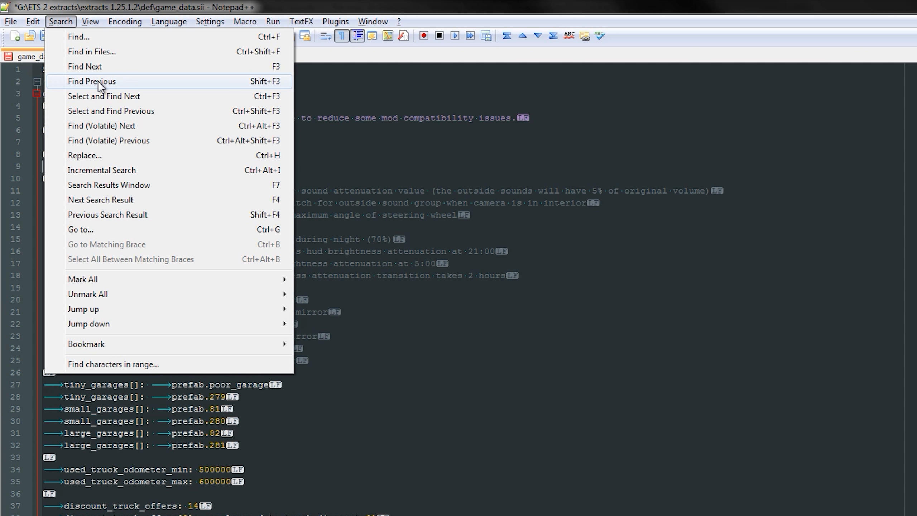
click(85, 156)
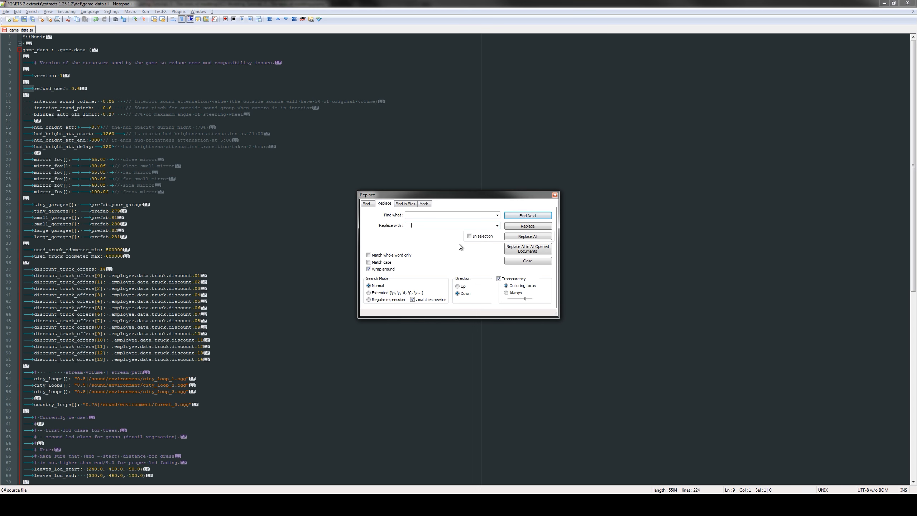
click(519, 239)
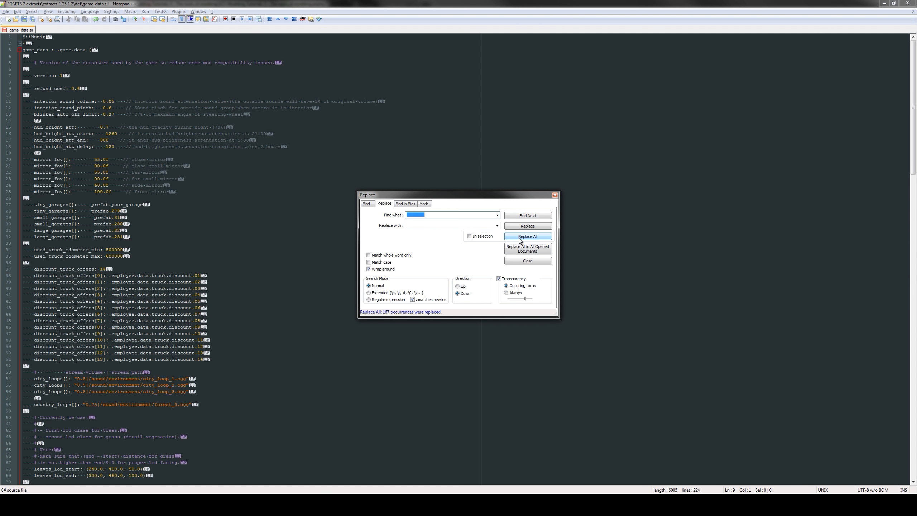
click(554, 196)
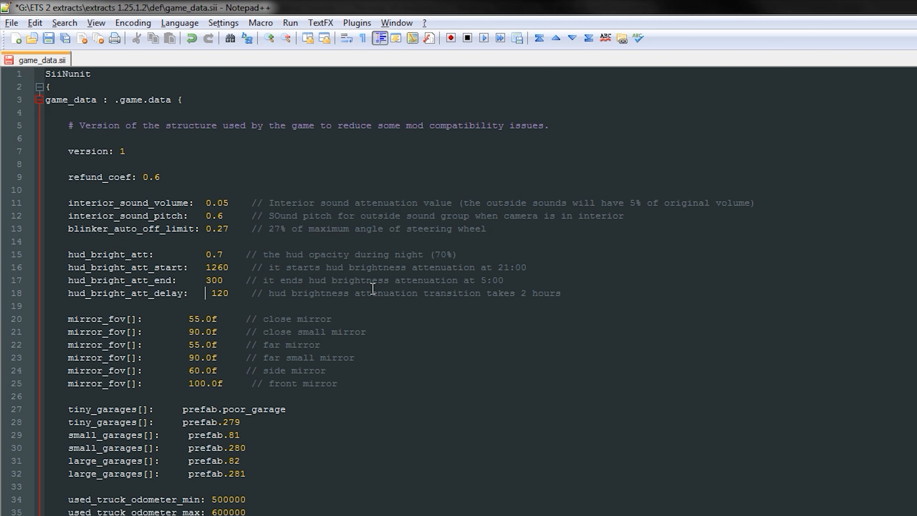
Adjust the spaces on the hud_bright_att lines so the values and the comments on lines 15 to 17 line up.
key(Up)
key(Up)
key(BackSpace)
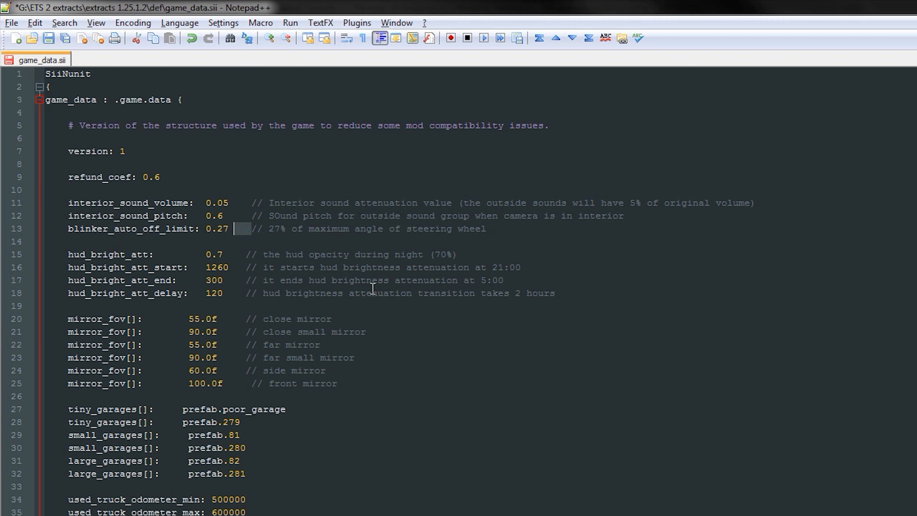
key(Up)
key(Down)
key(Down)
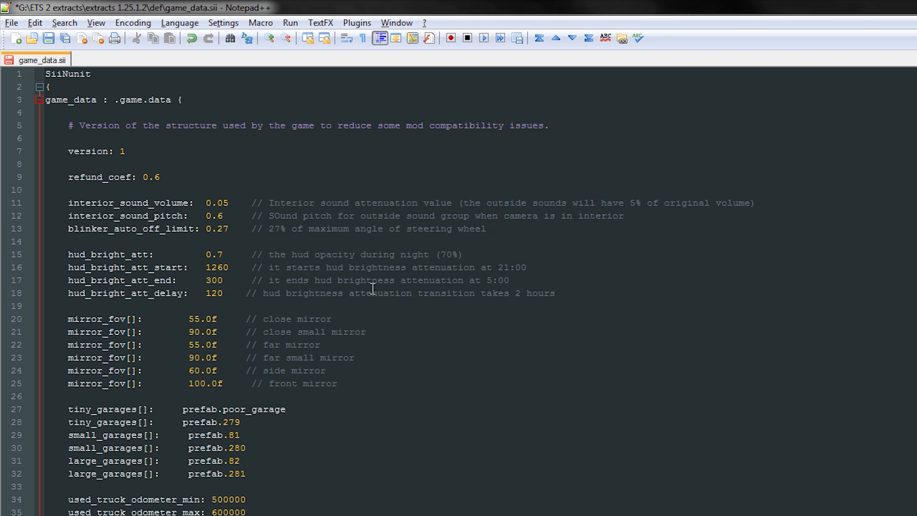
Align the comments on lines 18 to 25 and the garage prefab values on lines 27 to 32 using spaces.
key(Down)
key(Down)
key(alt+shift+Down)
key(alt+shift+Down)
key(alt+shift+Down)
key(alt+shift+Down)
scroll(258, 413, down, 1)
key(alt+shift+Down)
key(alt+shift+Down)
key(alt+shift+Down)
key(BackSpace)
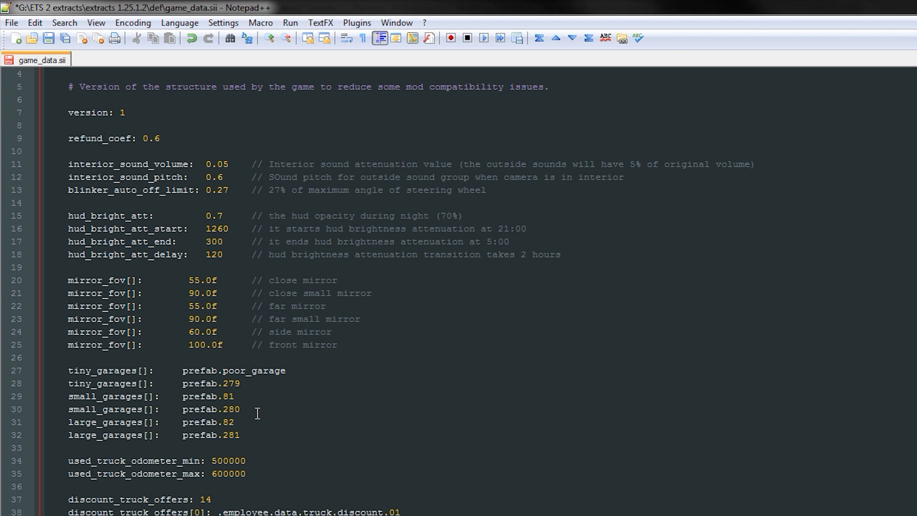
Highlight lines 5 to 30 and the start of the aligned value column from version down to country_loops.
scroll(258, 413, down, 10)
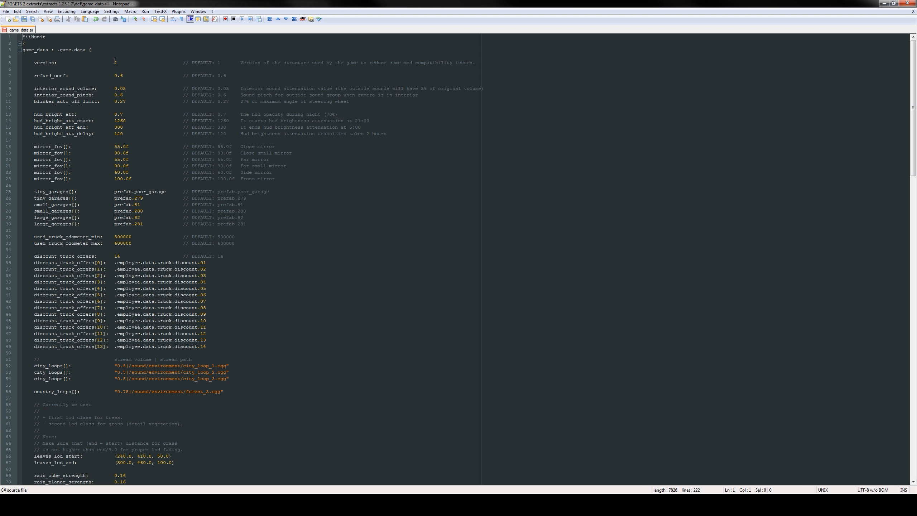
drag(115, 63, 129, 233)
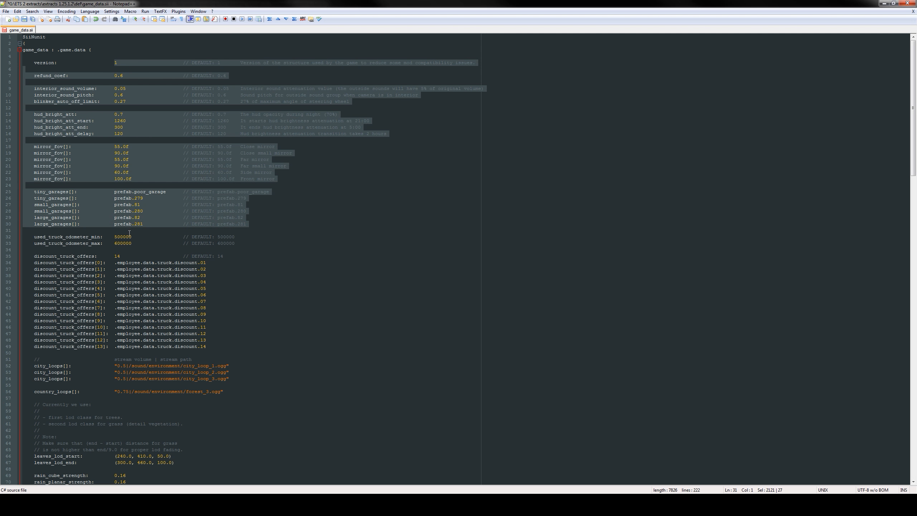
click(101, 81)
drag(114, 62, 114, 391)
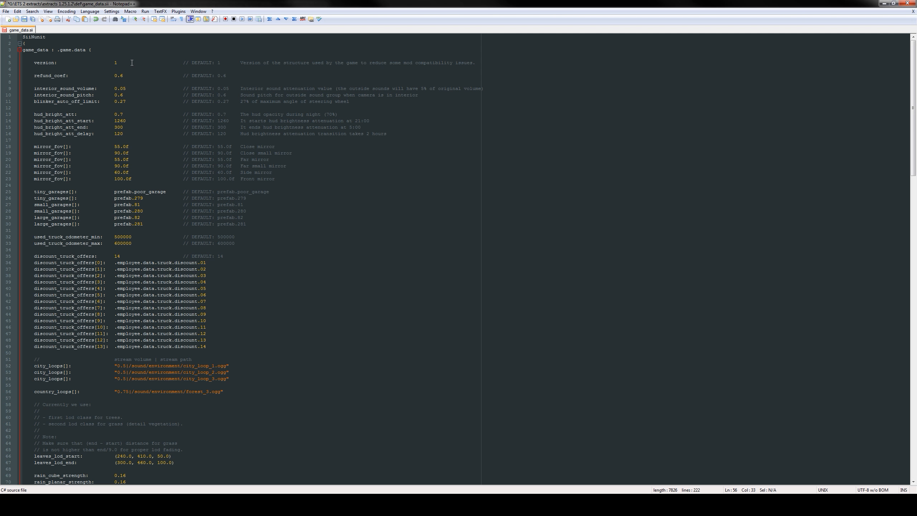
Highlight the column of DEFAULT comments on lines 5 to 35 and the description comments beside them on lines 5 to 24.
click(175, 55)
drag(192, 60, 235, 258)
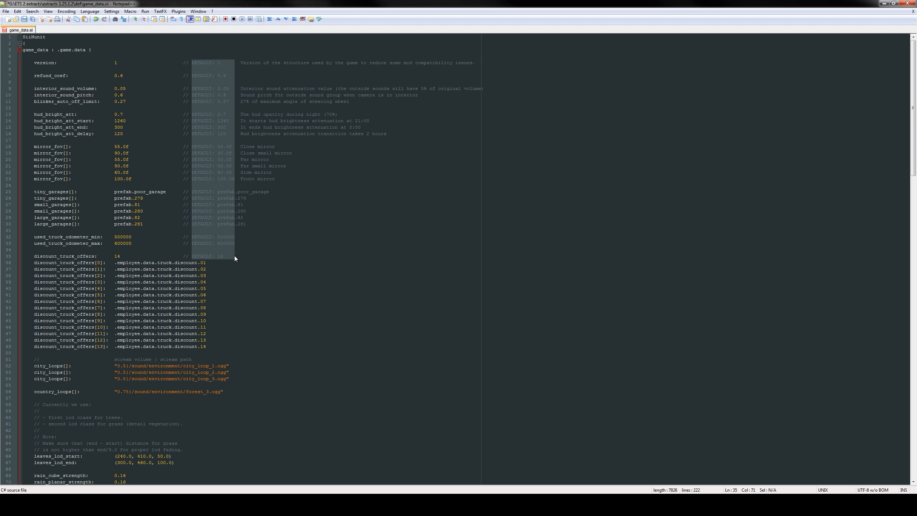
click(261, 108)
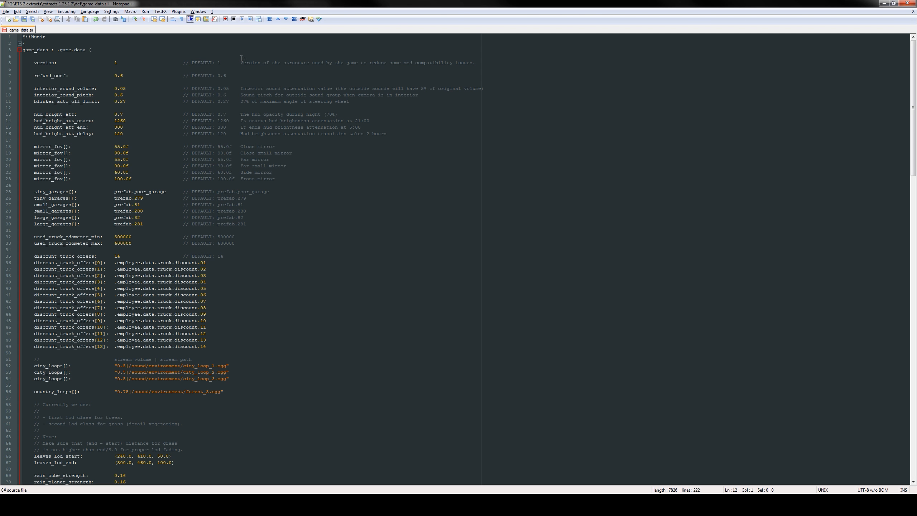
drag(241, 58, 487, 183)
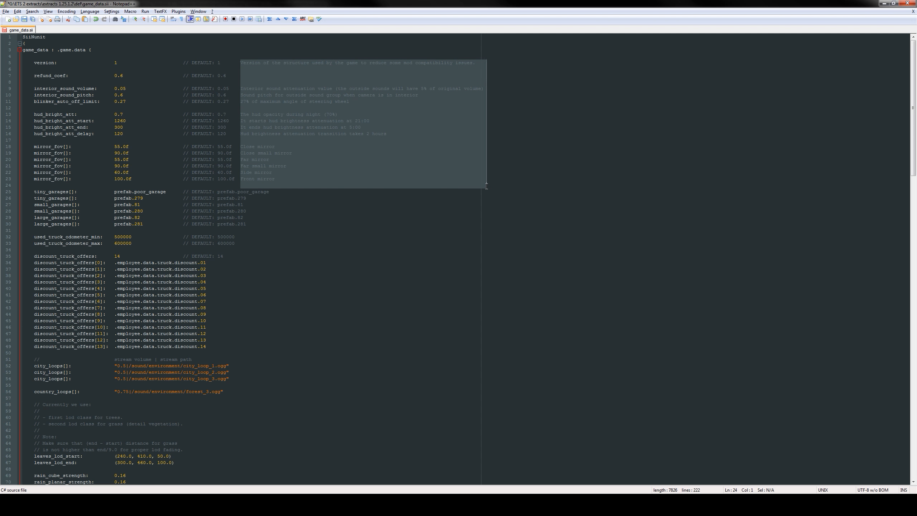
click(179, 103)
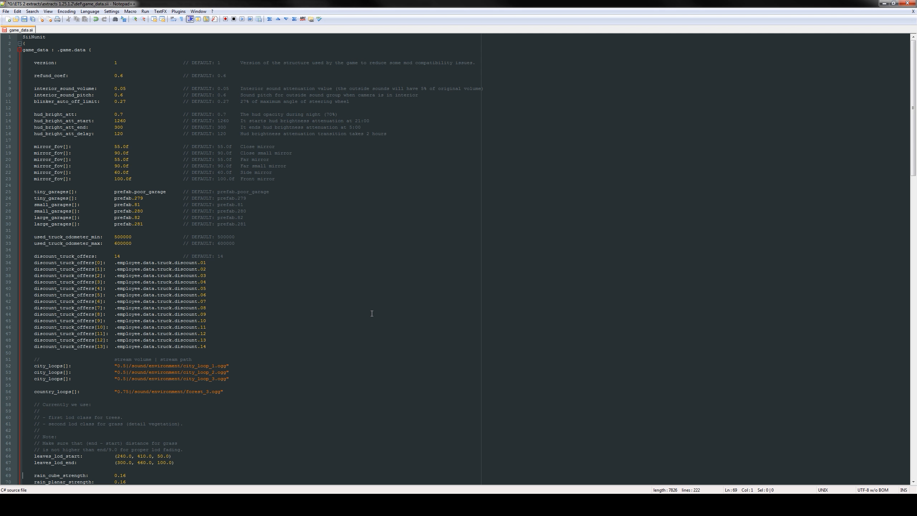
Review the aligned formatting through the rest of the file, from the cargo groups and truck discount offers to the glass config block.
key(Down)
key(Down)
key(Down)
key(Down)
key(Down)
key(Down)
key(Down)
key(Down)
key(Down)
key(Down)
key(Down)
key(Down)
key(Down)
key(Down)
key(Down)
key(Down)
key(Down)
key(Down)
key(Down)
key(Down)
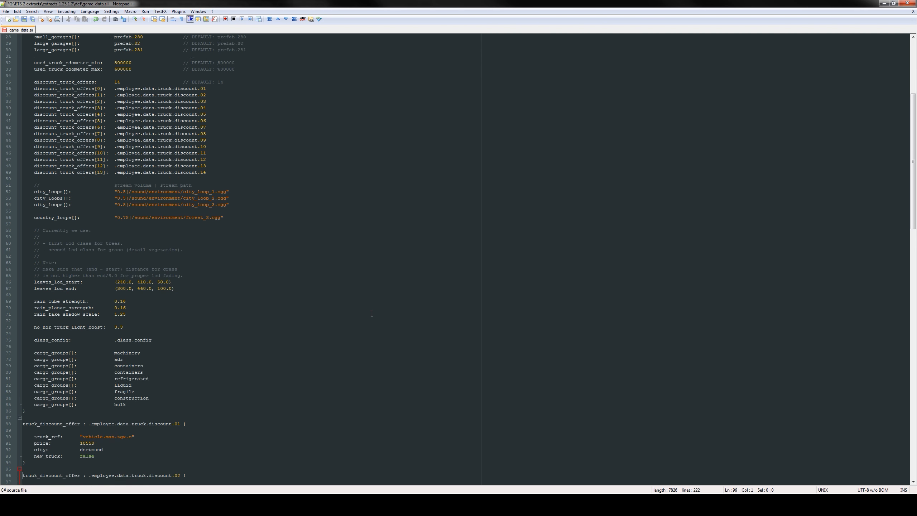
key(Down)
key(Down)
key(Down)
key(Down)
key(Down)
key(Down)
key(Down)
key(Down)
key(Down)
key(Down)
key(Down)
key(Down)
key(Down)
key(Down)
key(Down)
key(Down)
key(Down)
key(Down)
key(Down)
key(Down)
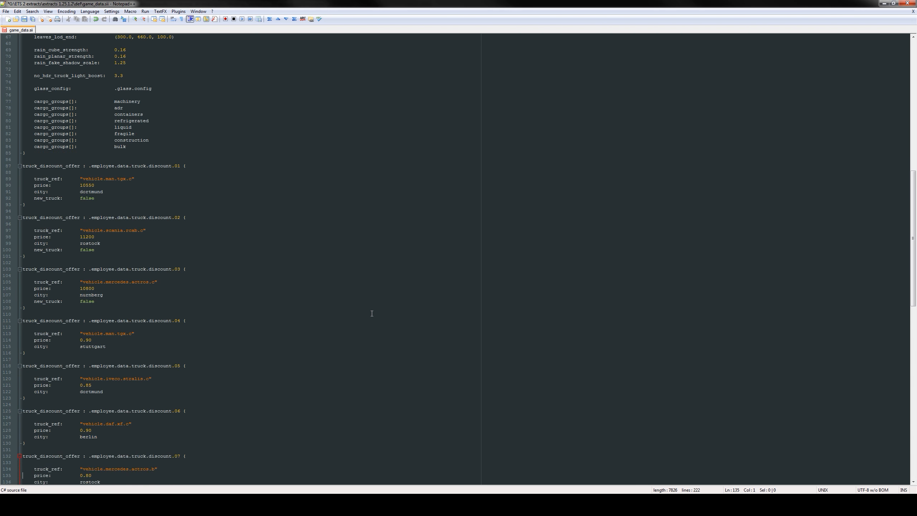
key(Down)
key(Down)
key(Down)
key(Down)
key(Down)
key(Down)
key(Down)
key(Down)
key(Down)
key(Down)
key(Down)
key(Down)
key(Down)
key(Down)
key(Down)
key(Down)
key(Down)
key(Down)
key(Down)
key(Down)
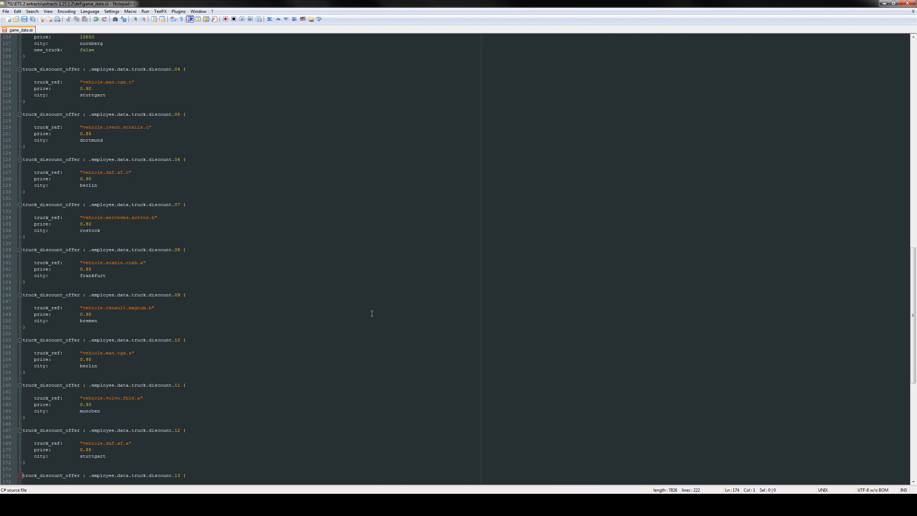
key(Down)
key(Down)
key(Down)
key(Down)
key(Down)
key(Down)
key(Down)
key(Down)
key(Down)
key(Down)
key(Down)
key(Down)
key(Down)
key(Down)
key(Down)
key(Down)
key(Down)
key(Down)
key(Down)
key(Down)
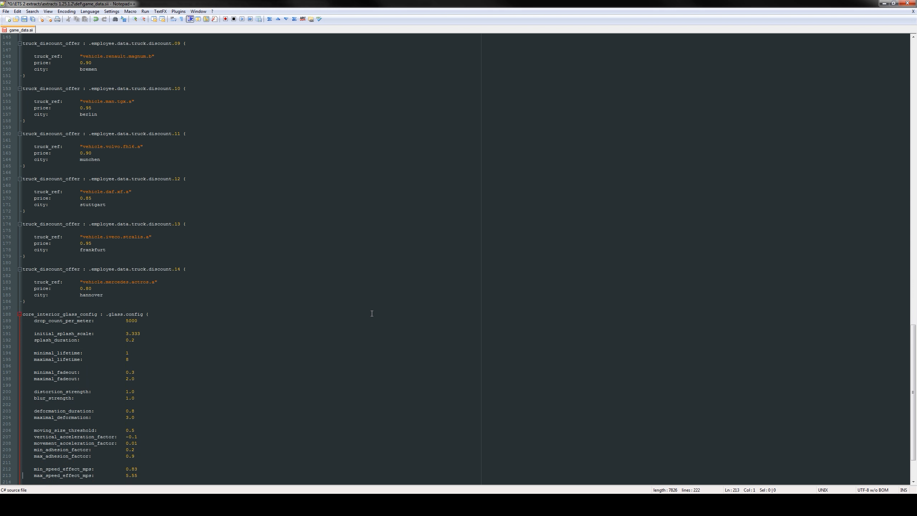
key(Down)
key(Down)
key(Down)
key(Down)
key(Down)
key(Down)
key(Down)
key(Down)
key(Down)
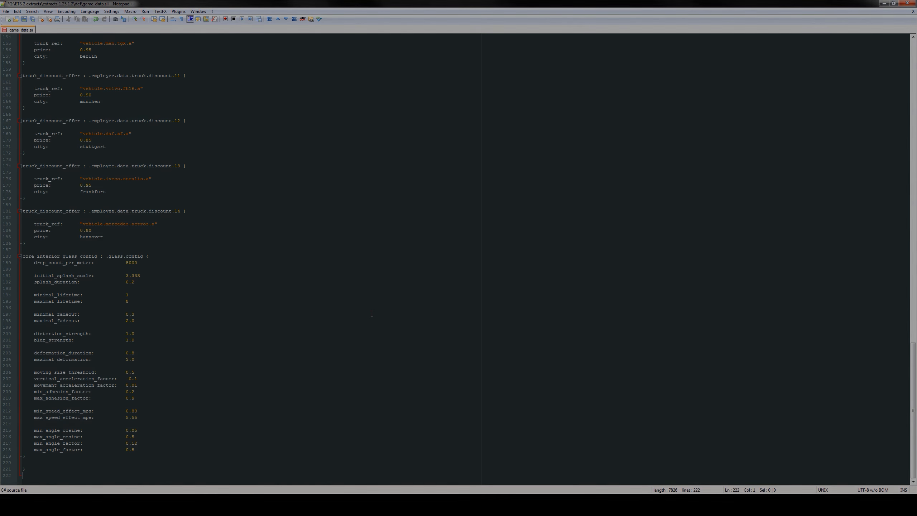